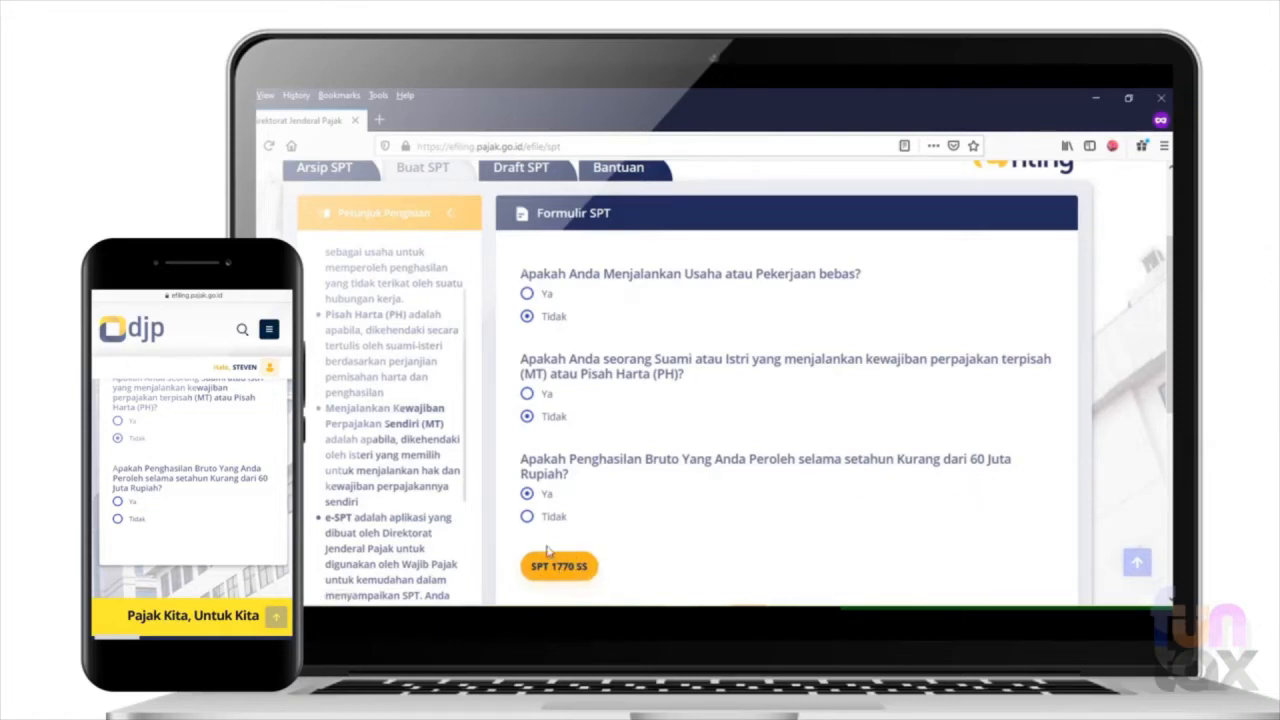
- Try answering Tidak to whether the yearly gross income is below 60 million rupiah and view the form options offered
{"action": "left_click", "coordinate": [527, 516]}
{"action": "scroll", "coordinate": [733, 524], "scroll_direction": "down", "scroll_amount": 1}
{"action": "scroll", "coordinate": [733, 524], "scroll_direction": "down", "scroll_amount": 1}
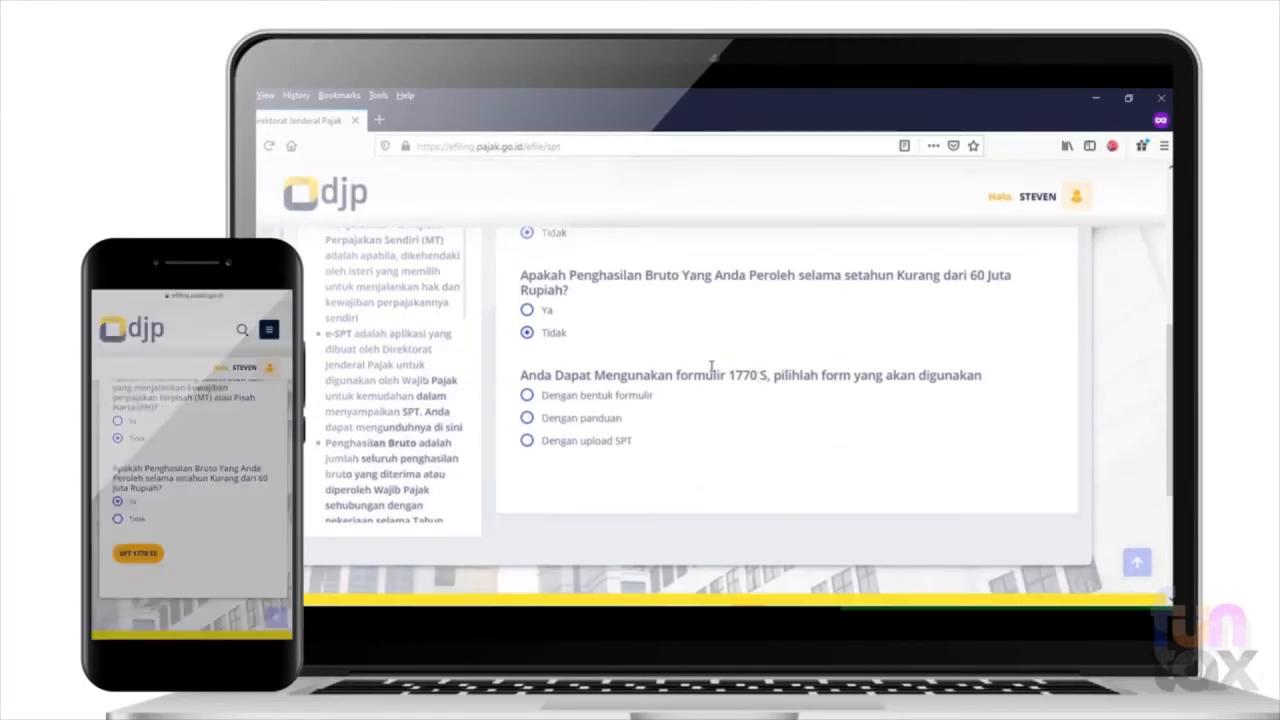
- Answer Ya to the question on gross income below 60 million rupiah and open the SPT 1770 SS form
{"action": "left_click", "coordinate": [529, 311]}
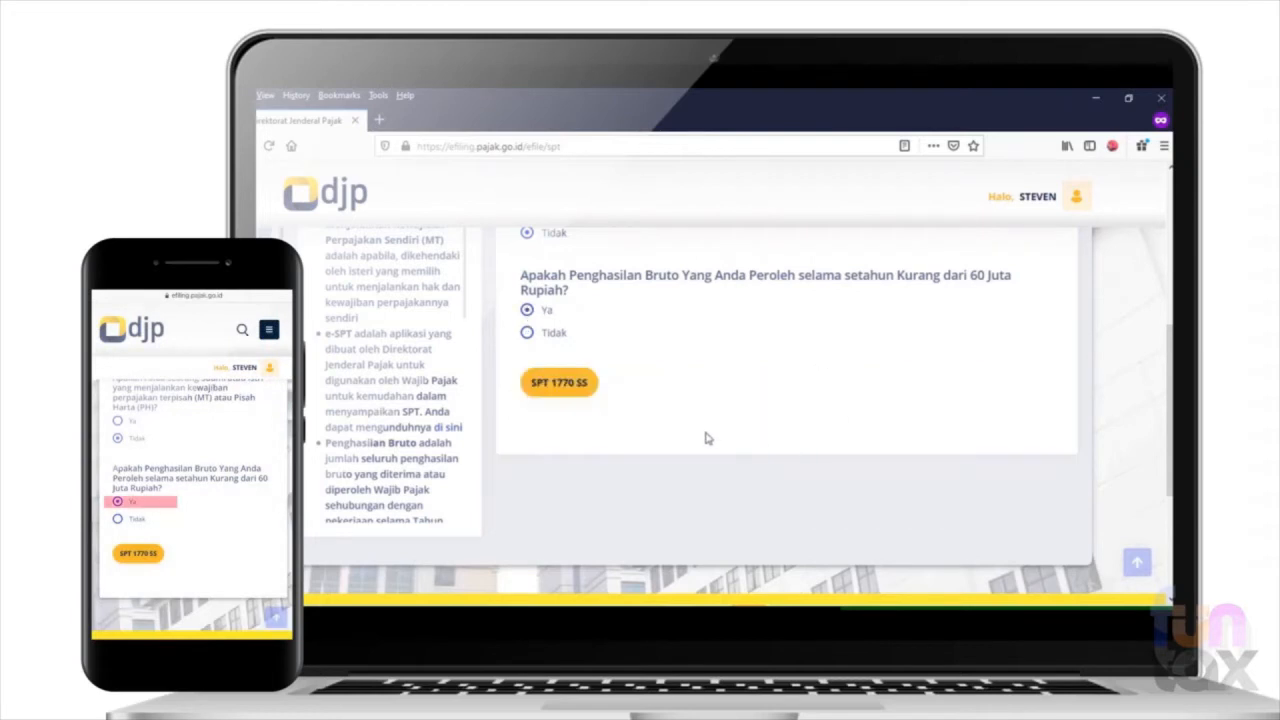
{"action": "left_click", "coordinate": [563, 394]}
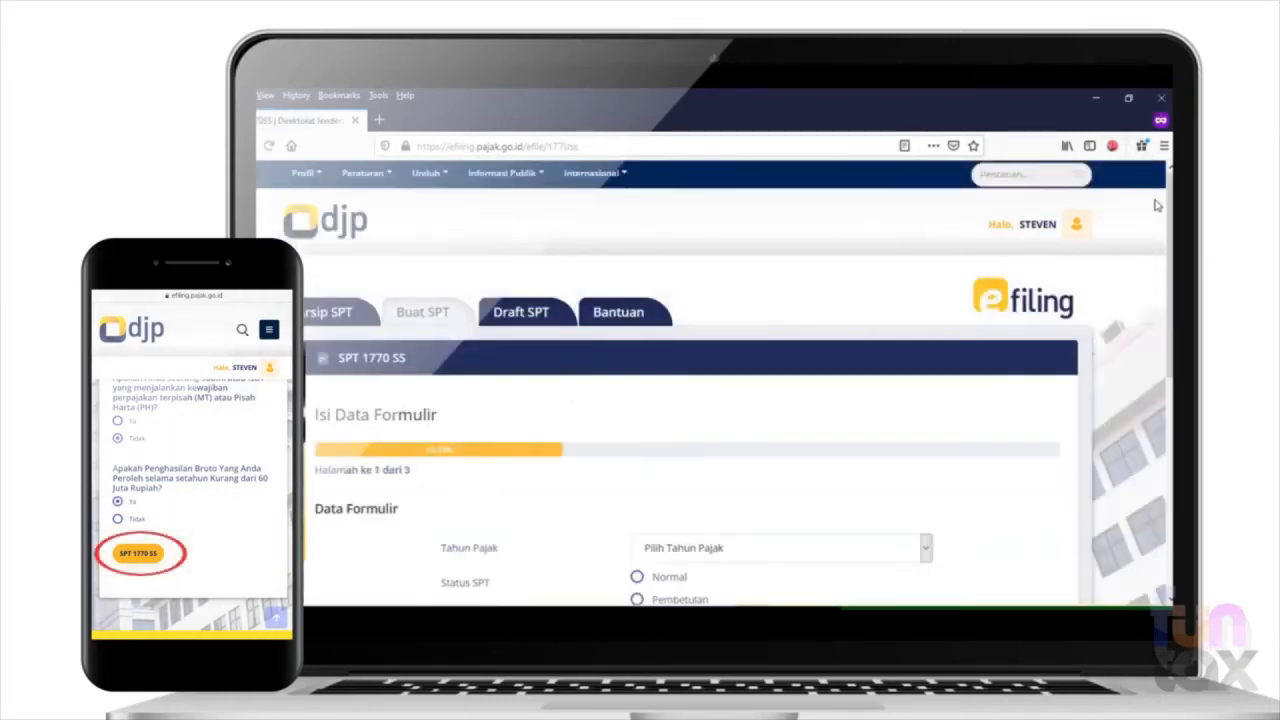
- Set the tax year to 2020 with Normal return status and continue to the next form page
{"action": "left_click_drag", "start_coordinate": [1168, 236], "coordinate": [1168, 312]}
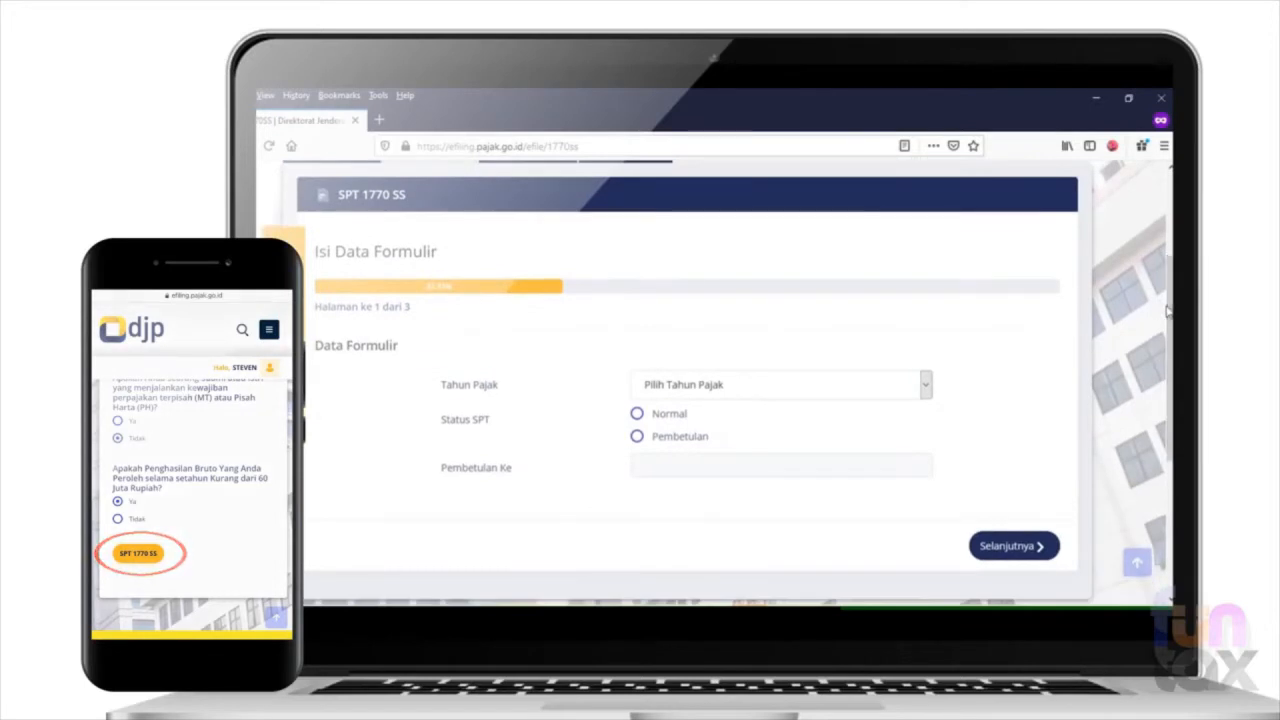
{"action": "left_click", "coordinate": [841, 387]}
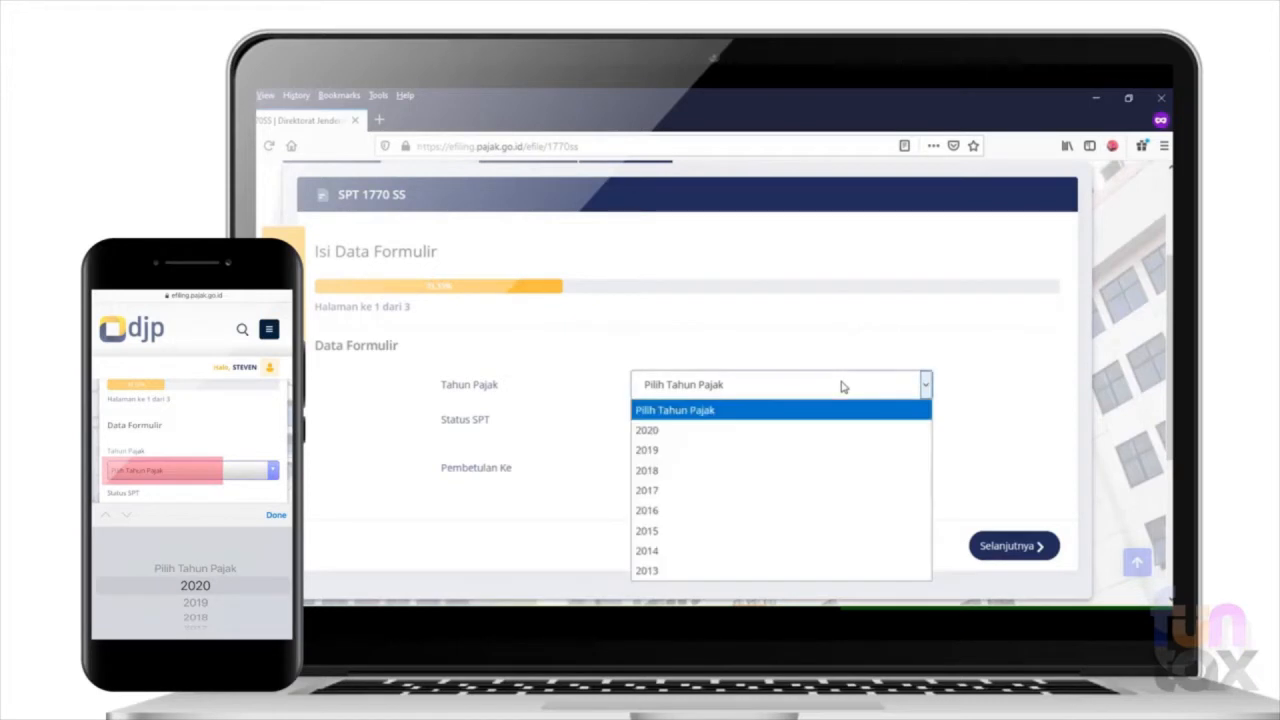
{"action": "left_click", "coordinate": [664, 432]}
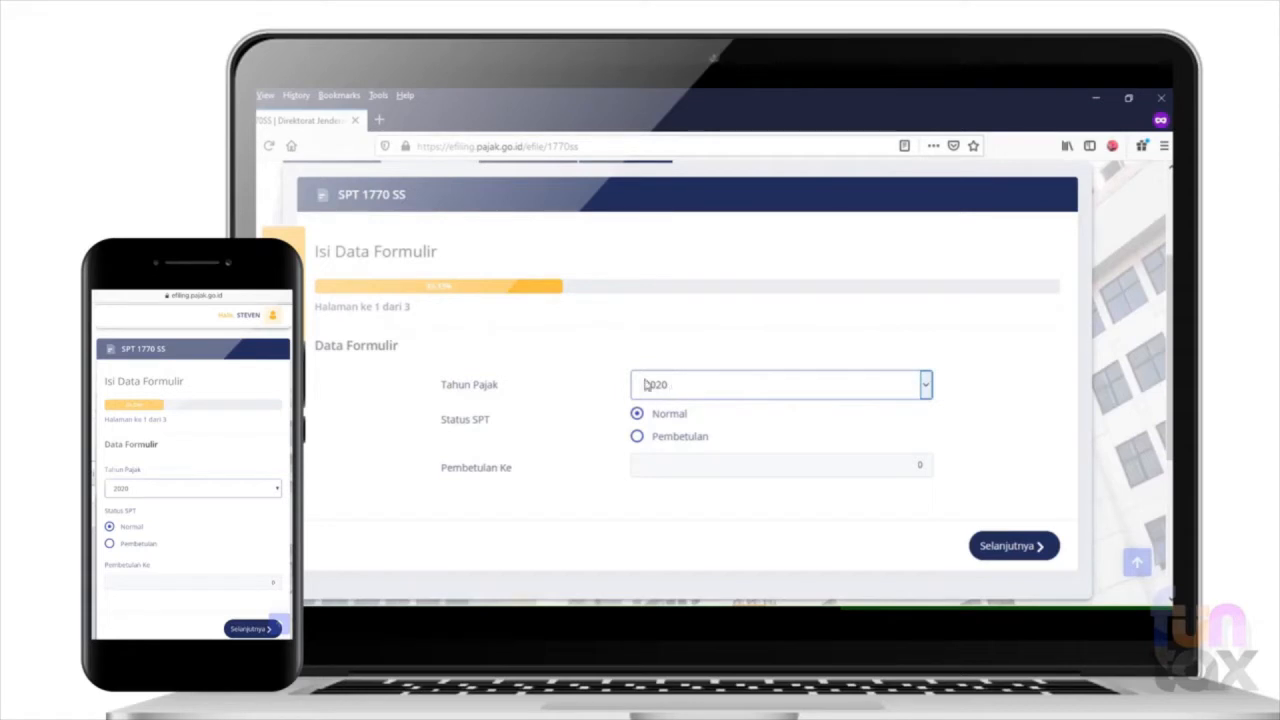
{"action": "left_click", "coordinate": [990, 547]}
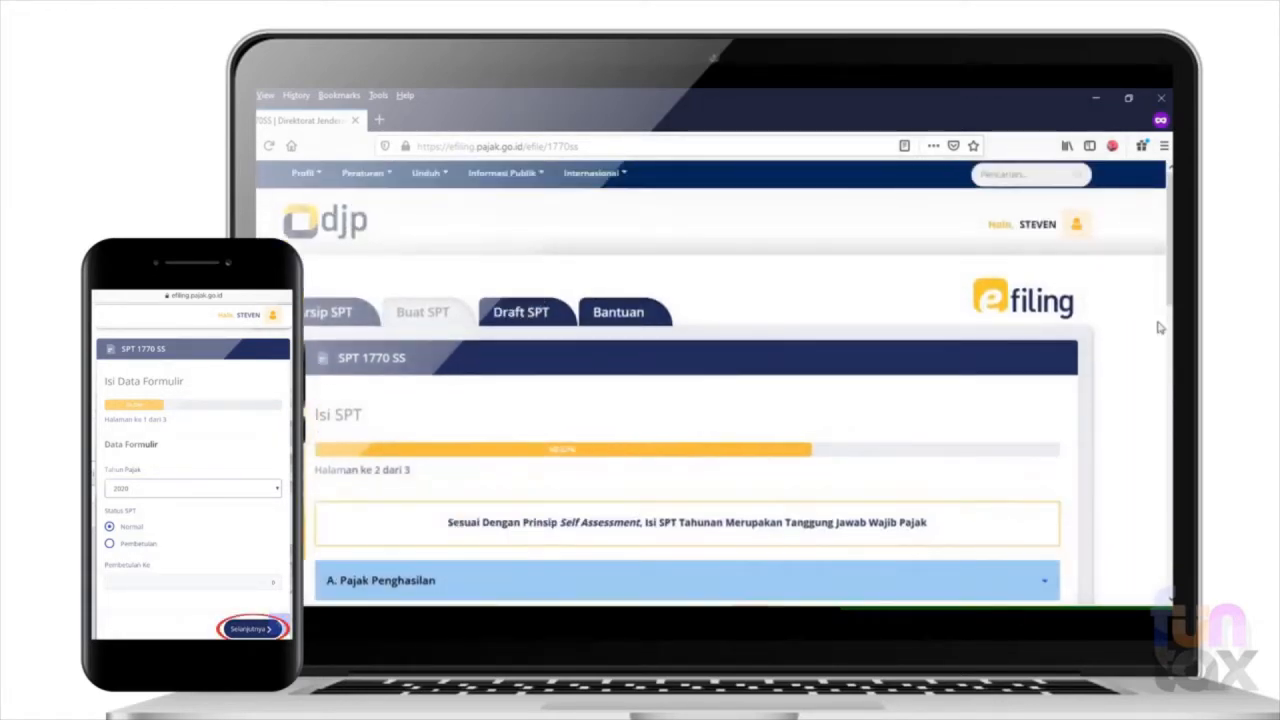
- Compare section A of the return with the income breakdown in 1721A1.pdf to find the total gross income
{"action": "left_click_drag", "start_coordinate": [1170, 251], "coordinate": [1167, 327]}
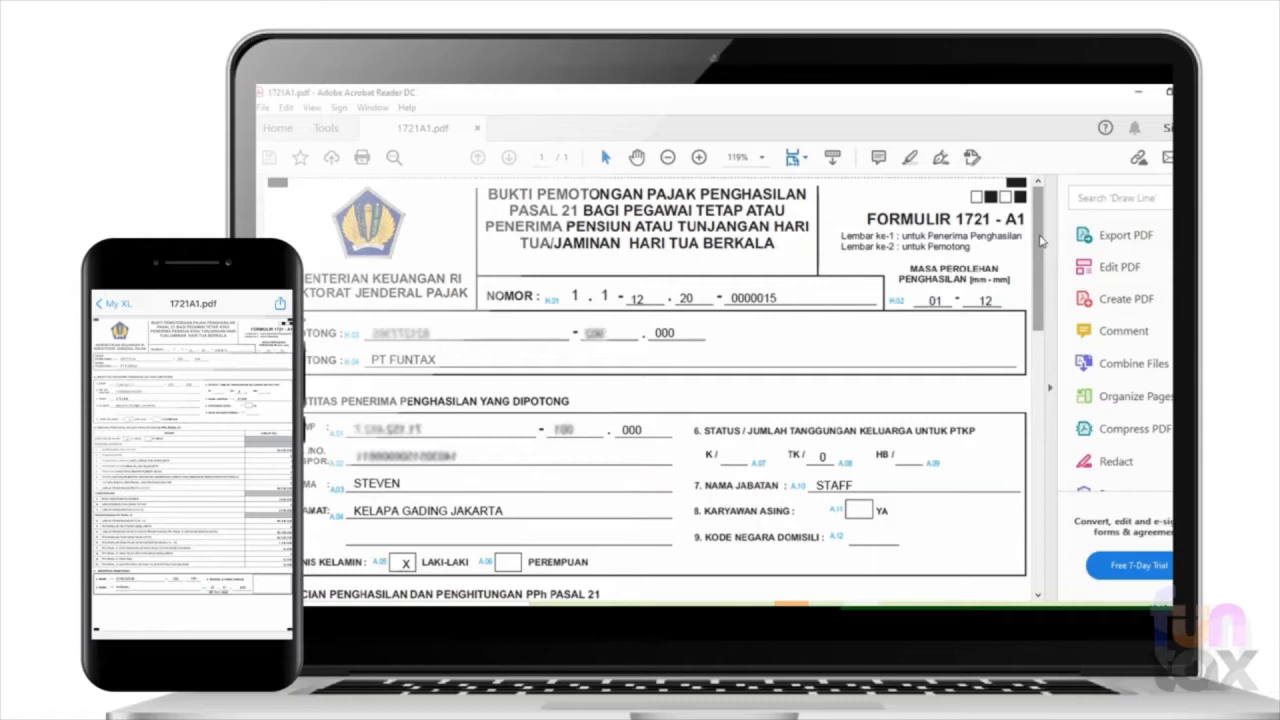
{"action": "left_click_drag", "start_coordinate": [1040, 240], "coordinate": [1030, 385]}
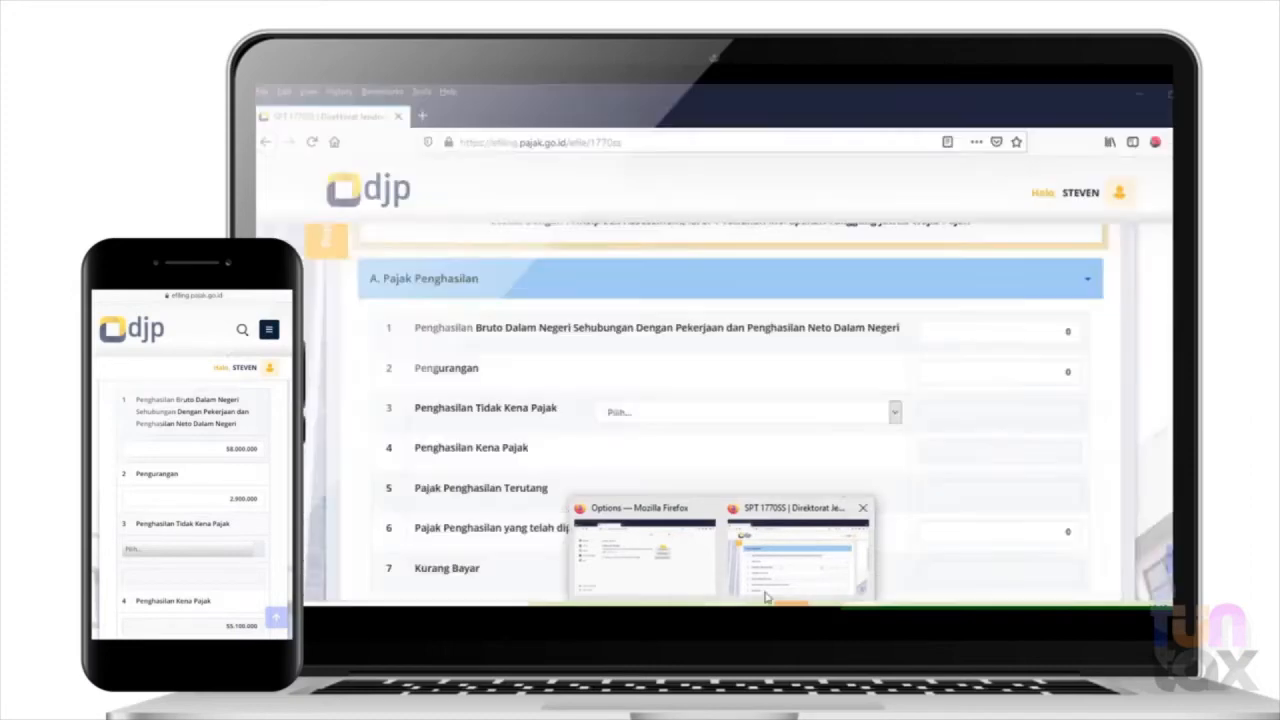
{"action": "left_click", "coordinate": [820, 547]}
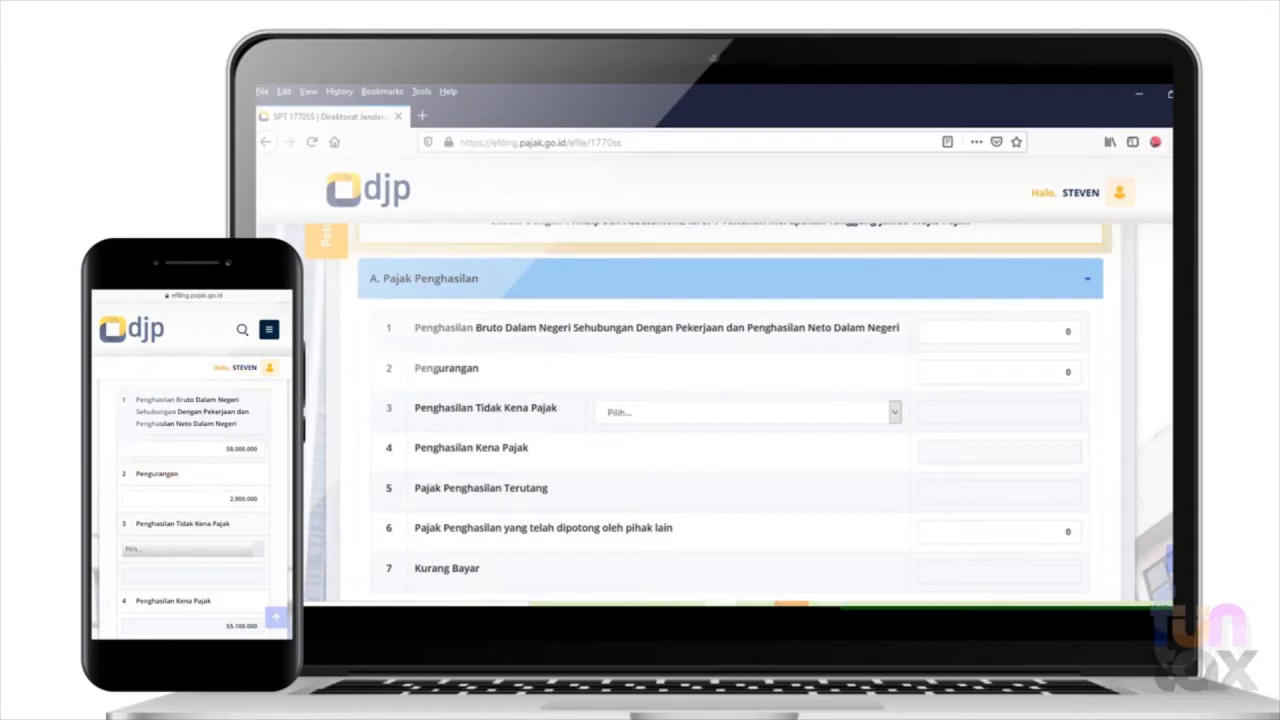
{"action": "mouse_move", "coordinate": [861, 604]}
{"action": "left_click", "coordinate": [861, 555]}
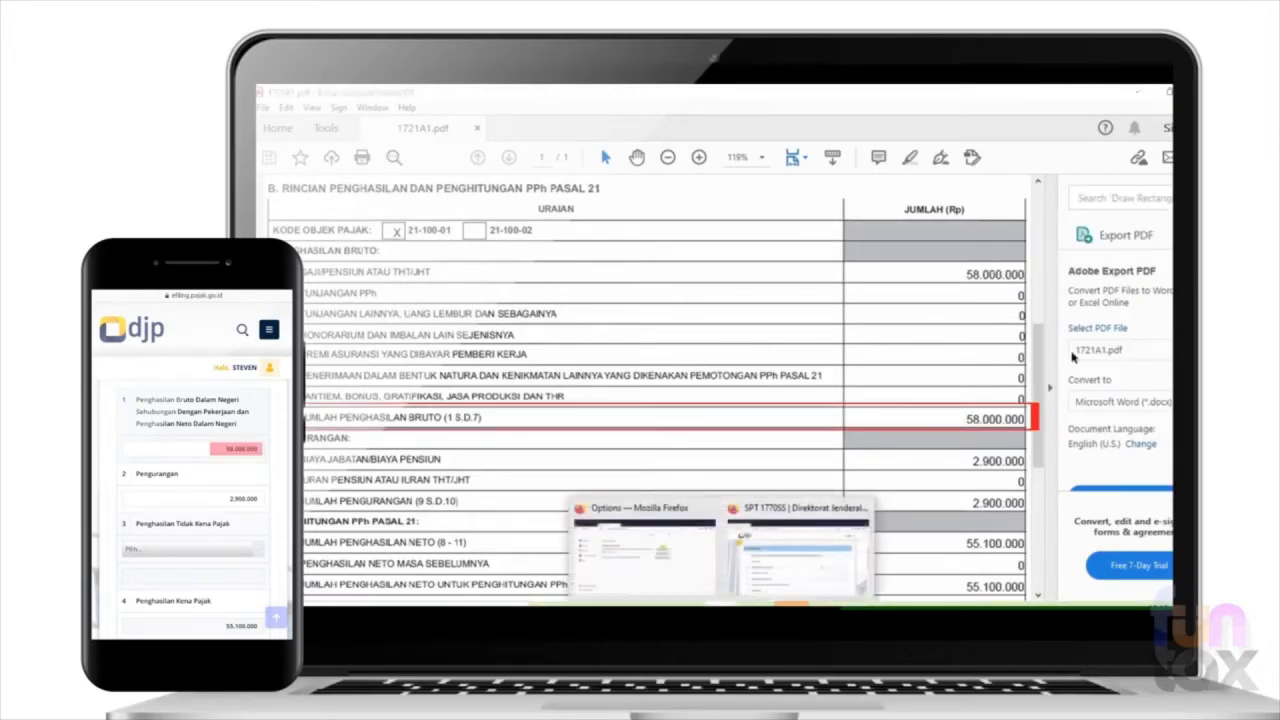
- Switch back to the SPT 1770SS page in Firefox and enter 58.000.000 as the gross domestic income
{"action": "left_click", "coordinate": [818, 570]}
{"action": "left_click", "coordinate": [1054, 330]}
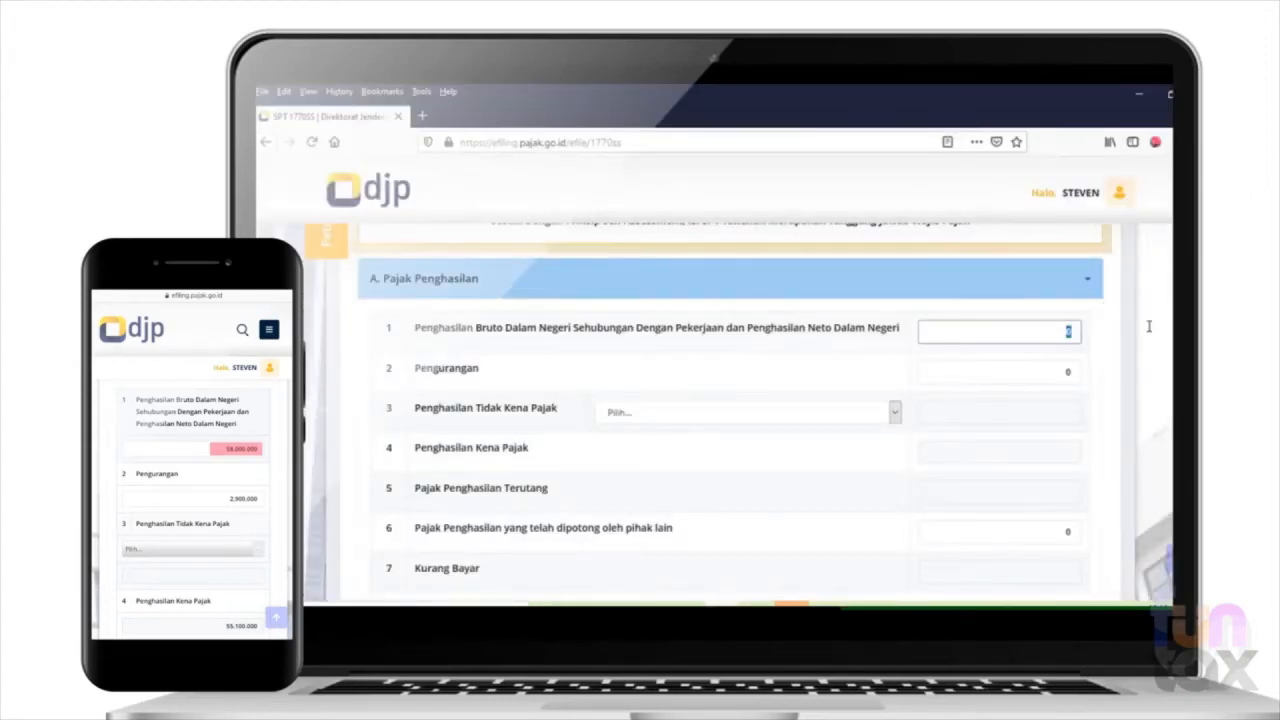
{"action": "type", "text": "58.000.000"}
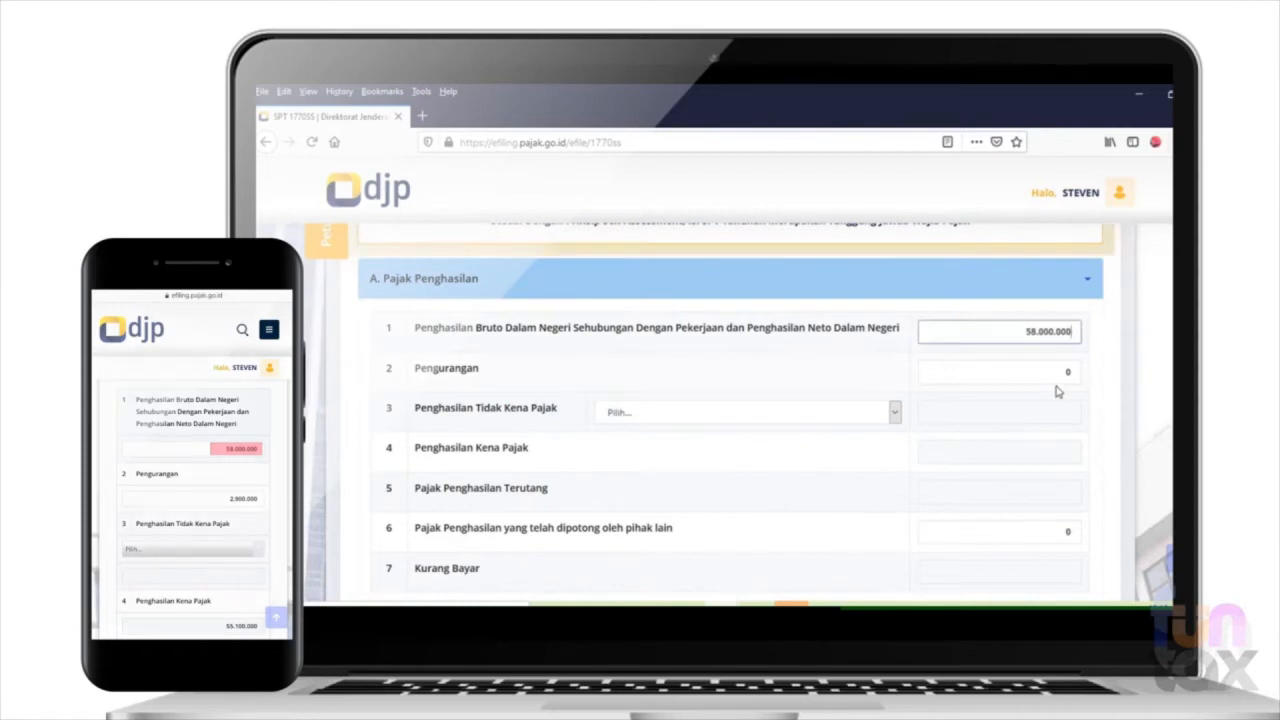
{"action": "key", "text": "Tab"}
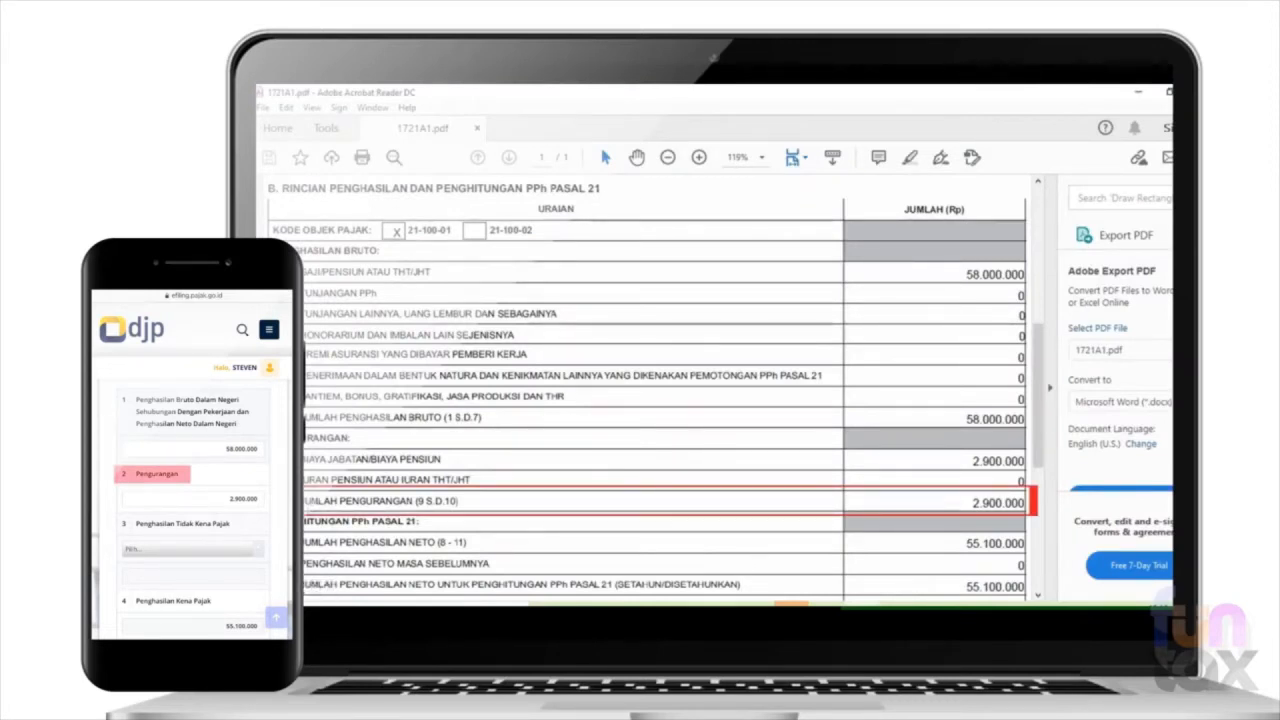
- Return from the PDF to the SPT 1770SS page in Firefox and enter 2.900.000 as Pengurangan
{"action": "left_click", "coordinate": [721, 612]}
{"action": "left_click", "coordinate": [798, 545]}
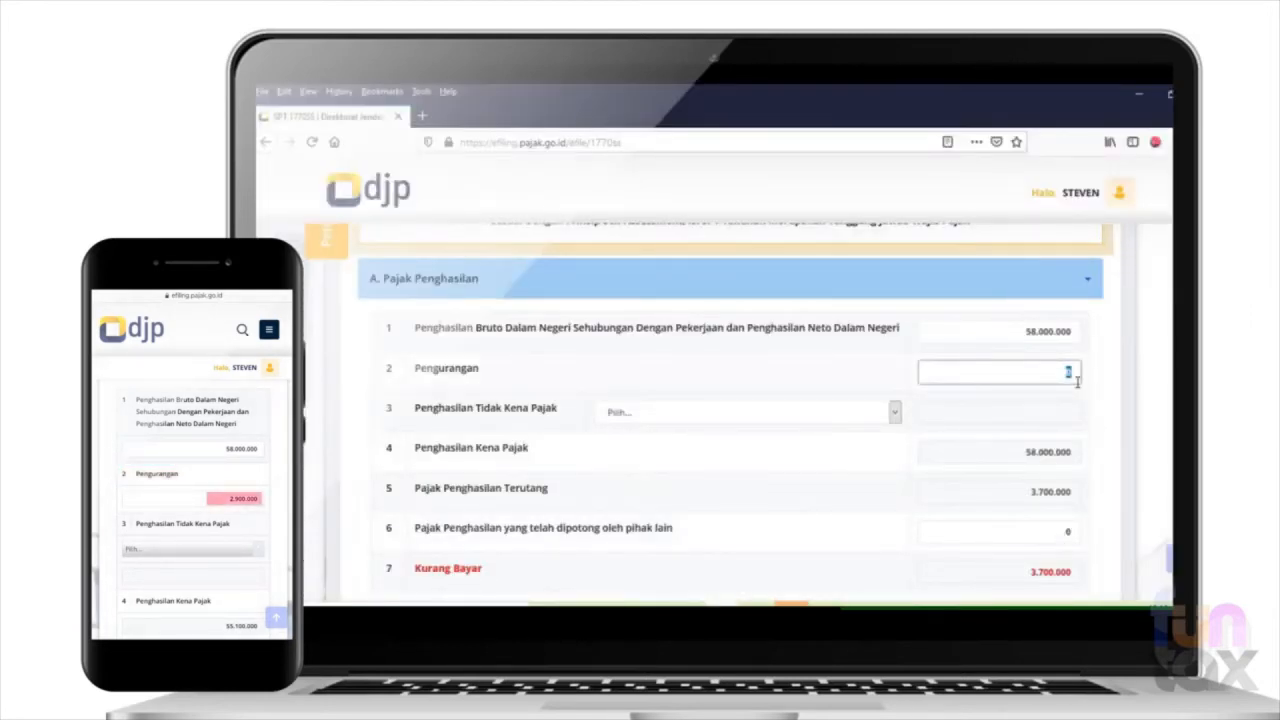
{"action": "type", "text": "2.900.000"}
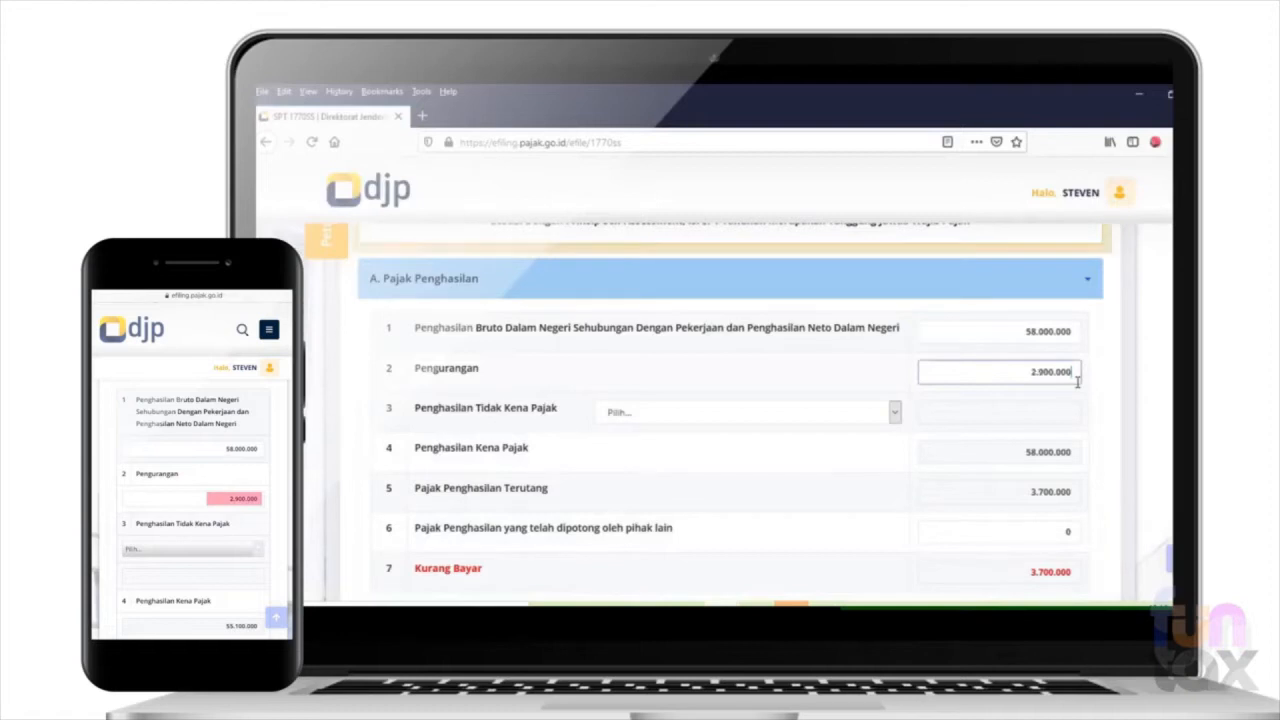
{"action": "key", "text": "Tab"}
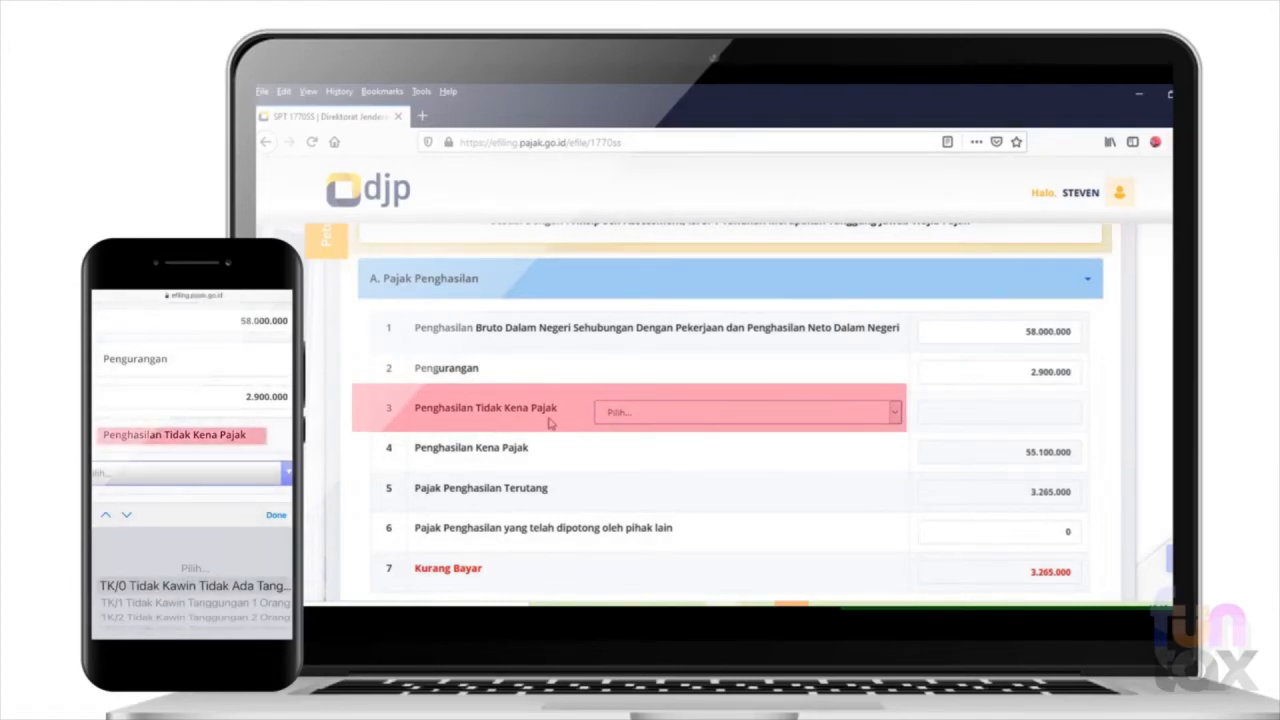
- Open the Penghasilan Tidak Kena Pajak options, then check the family dependants status for PTKP in 1721A1.pdf
{"action": "left_click", "coordinate": [671, 413]}
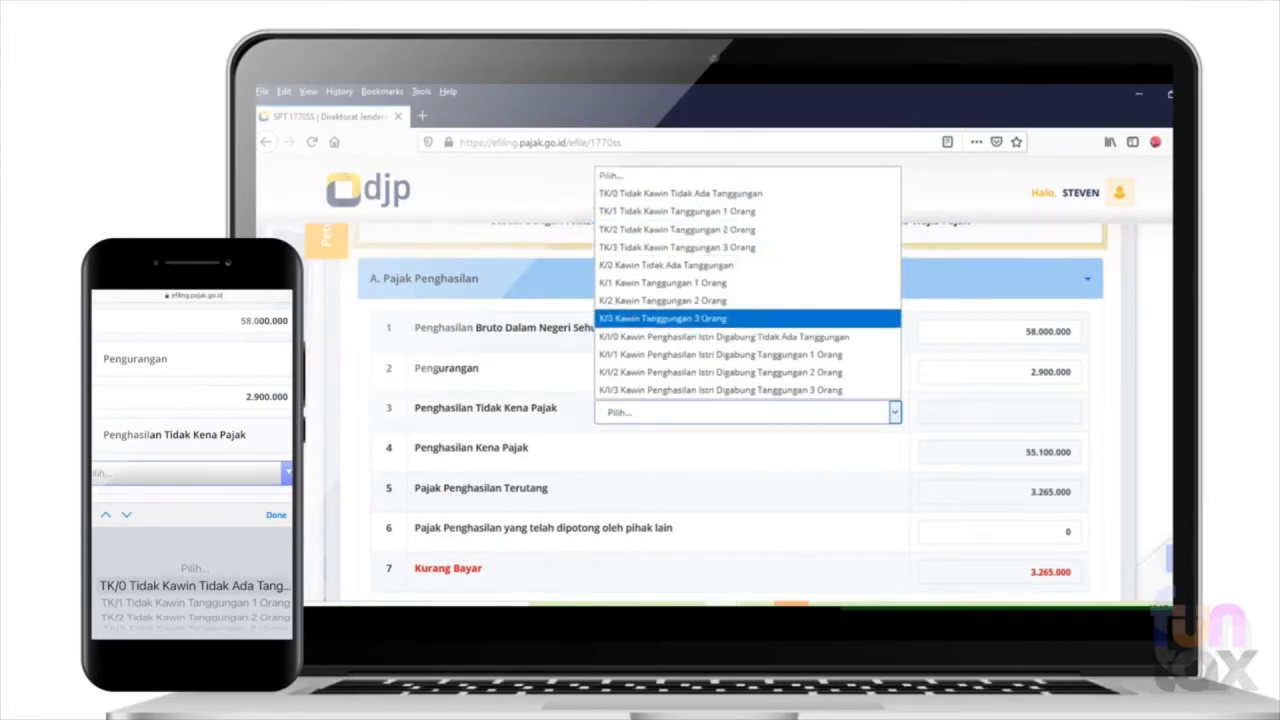
{"action": "mouse_move", "coordinate": [861, 604]}
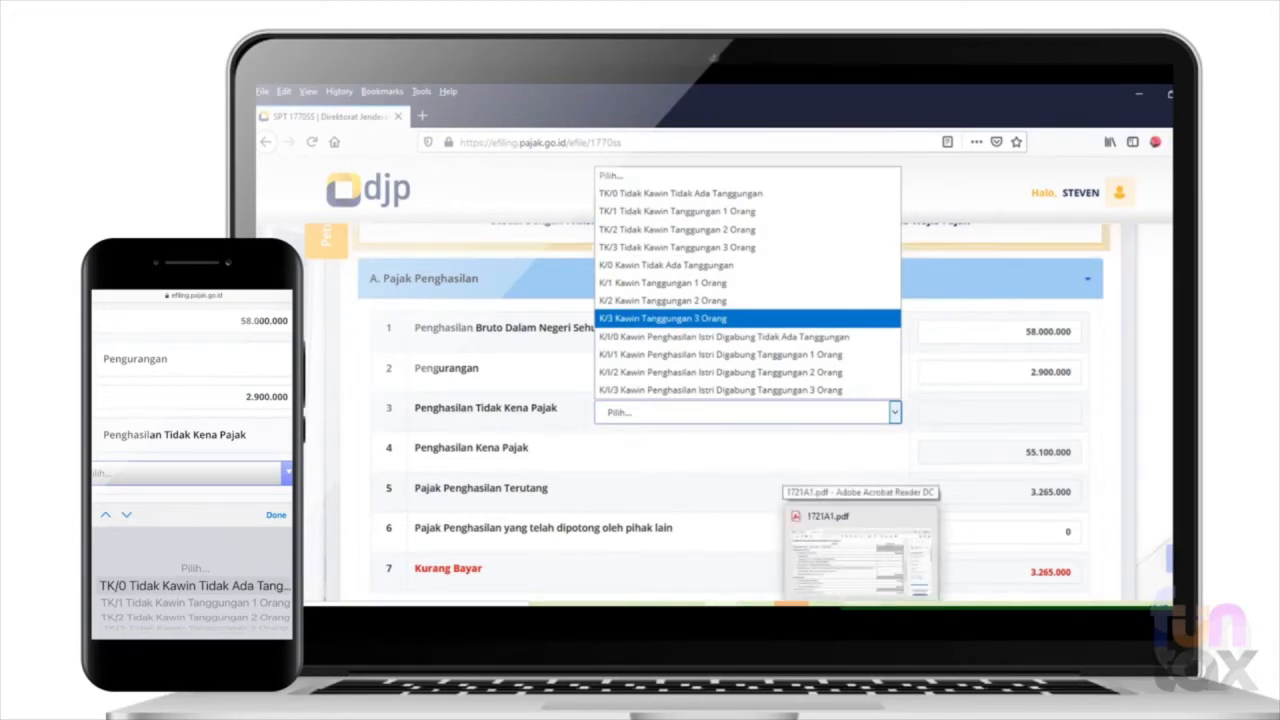
{"action": "left_click", "coordinate": [881, 560]}
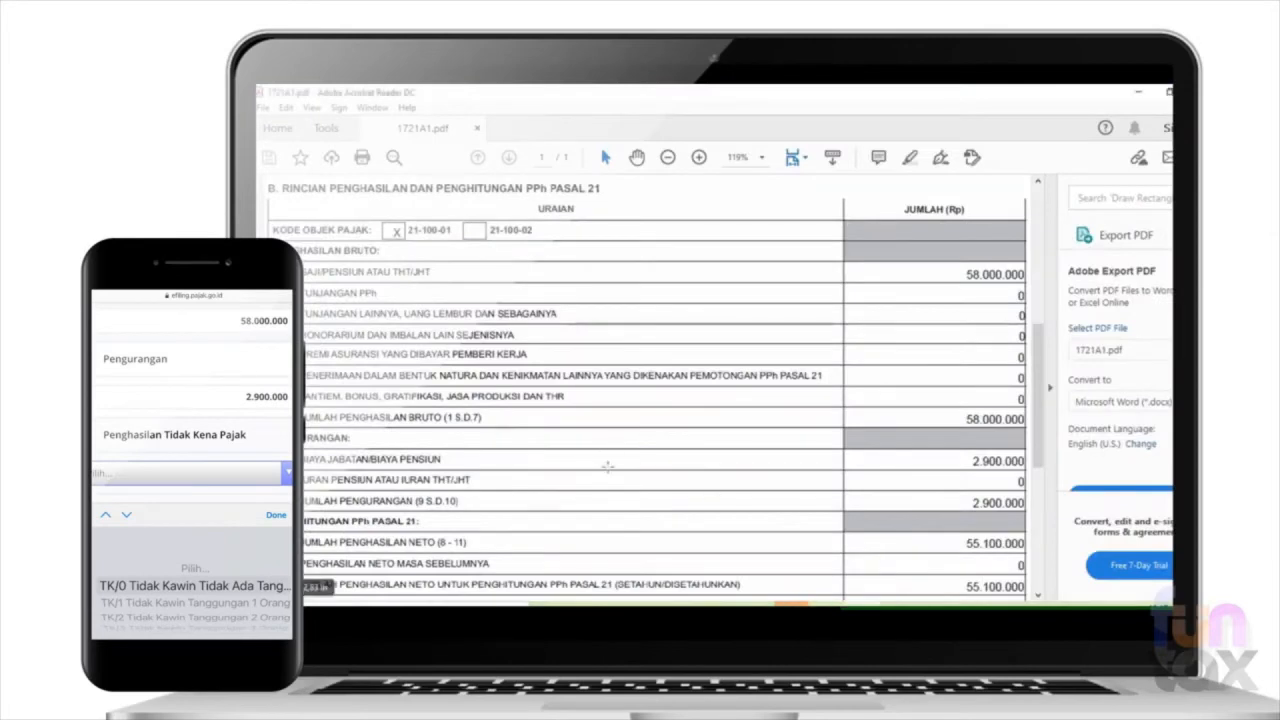
{"action": "left_click_drag", "start_coordinate": [1042, 372], "coordinate": [1030, 285]}
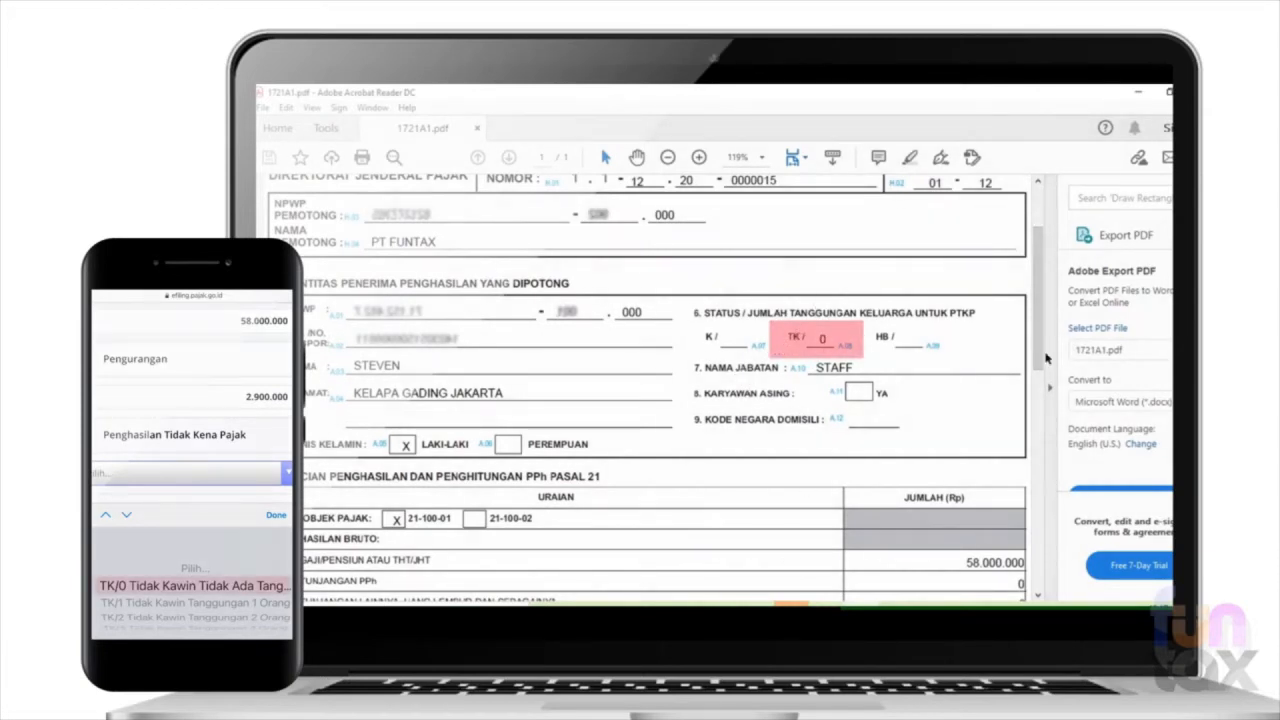
- Switch back to Firefox and set Penghasilan Tidak Kena Pajak to TK/0 Tidak Kawin Tidak Ada Tanggungan
{"action": "mouse_move", "coordinate": [723, 604]}
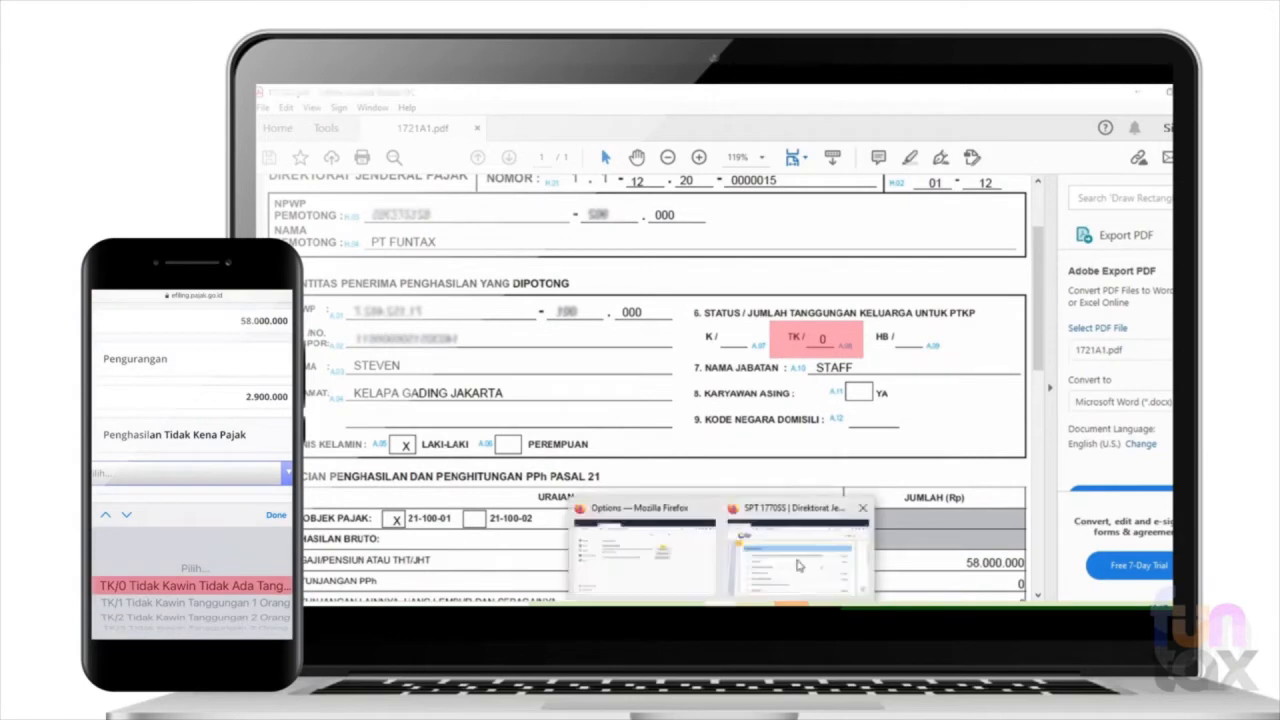
{"action": "left_click", "coordinate": [790, 550]}
{"action": "left_click", "coordinate": [767, 417]}
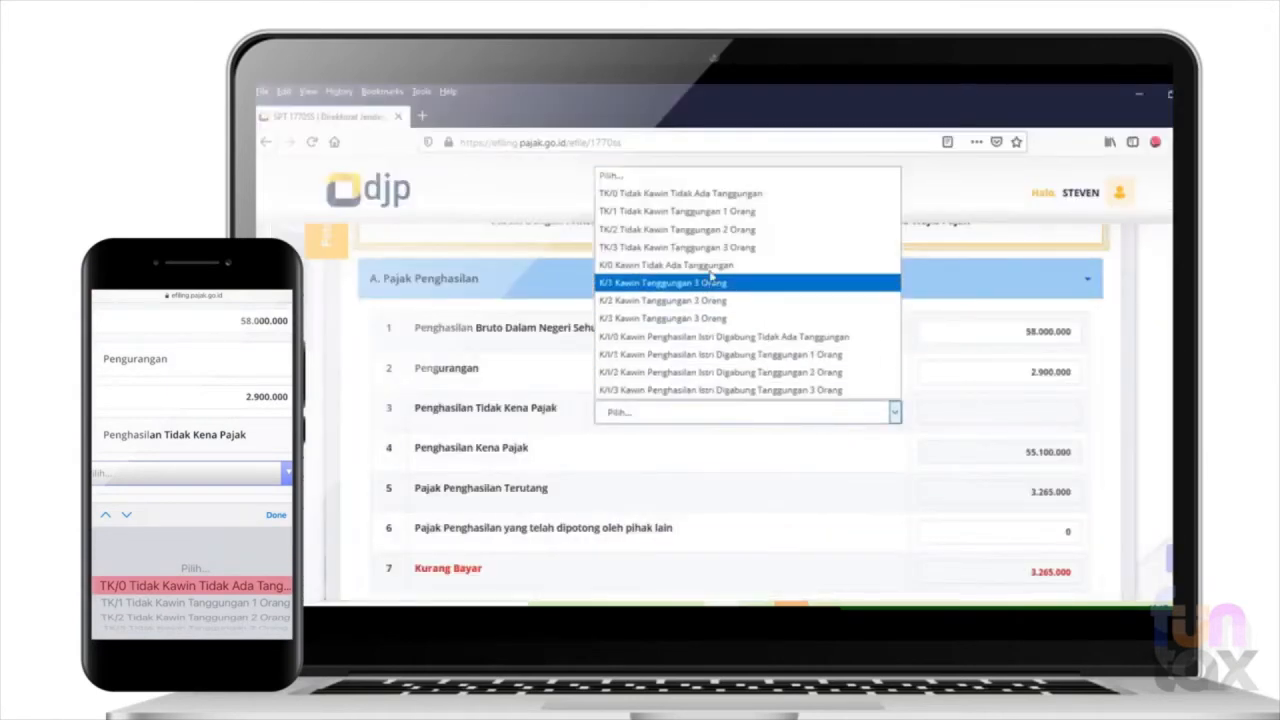
{"action": "left_click", "coordinate": [826, 195]}
- Return from the PDF to the return in Firefox and enter 55.000 as income tax already withheld by other parties
{"action": "scroll", "coordinate": [730, 412], "scroll_direction": "down", "scroll_amount": 2}
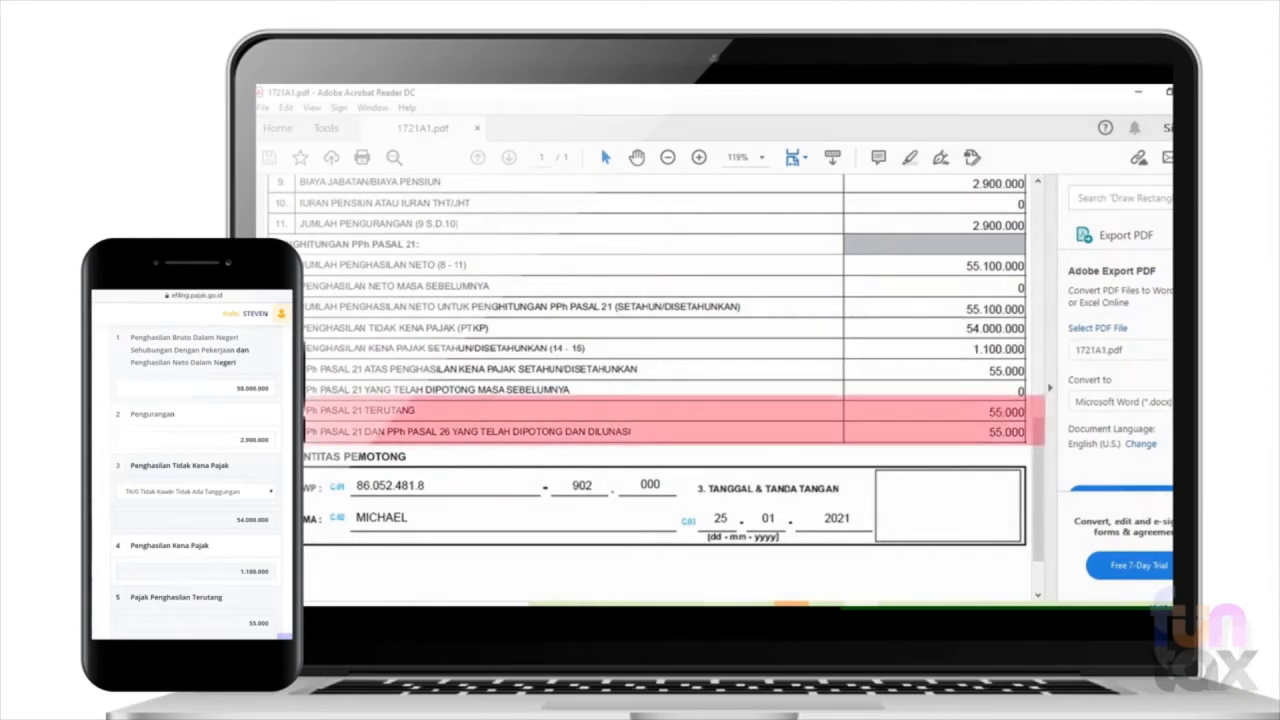
{"action": "mouse_move", "coordinate": [723, 604]}
{"action": "left_click", "coordinate": [807, 562]}
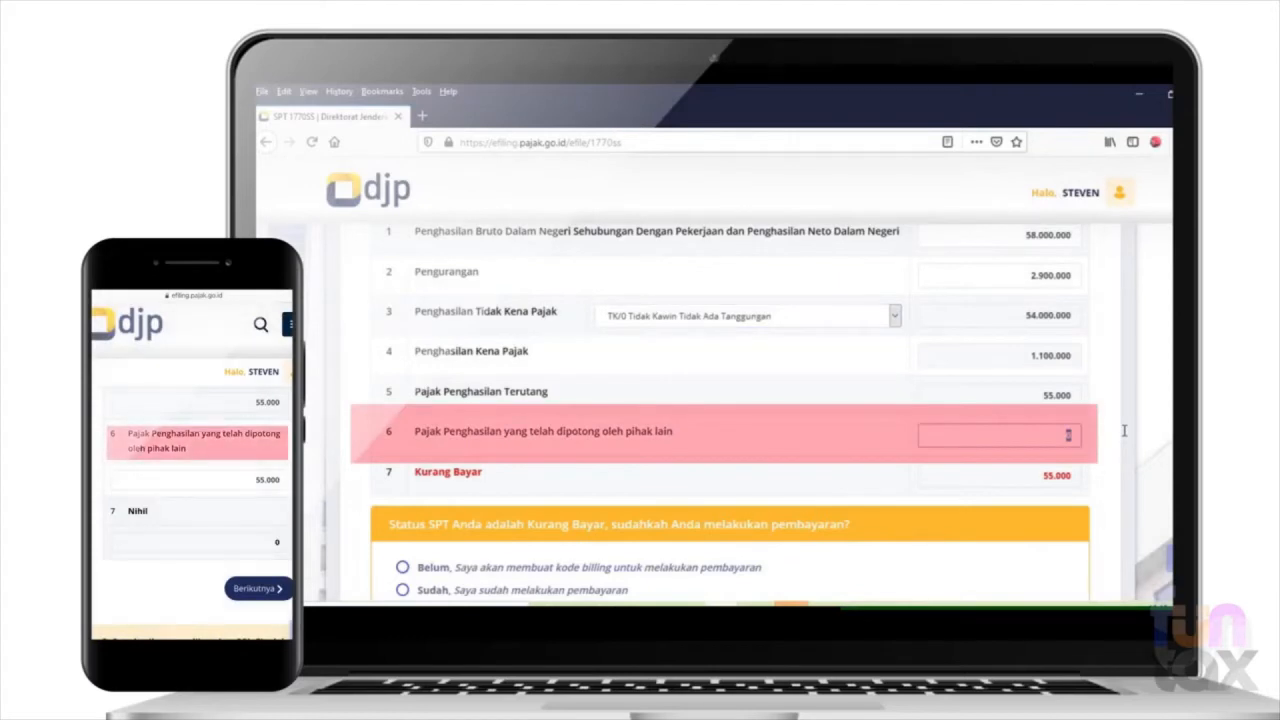
{"action": "type", "text": "55.000"}
{"action": "key", "text": "Tab"}
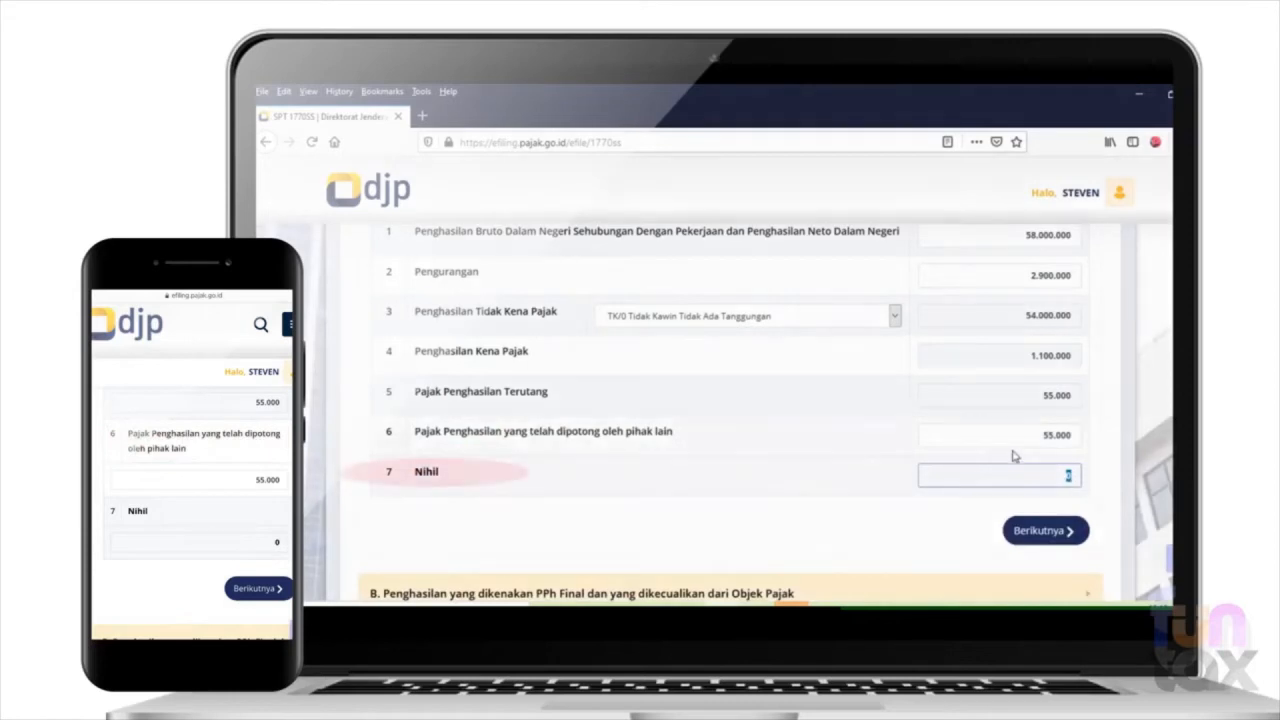
- Try 0 as the income tax withheld by other parties and cancel the new payment proof entry
{"action": "left_click_drag", "start_coordinate": [1034, 439], "coordinate": [1110, 429]}
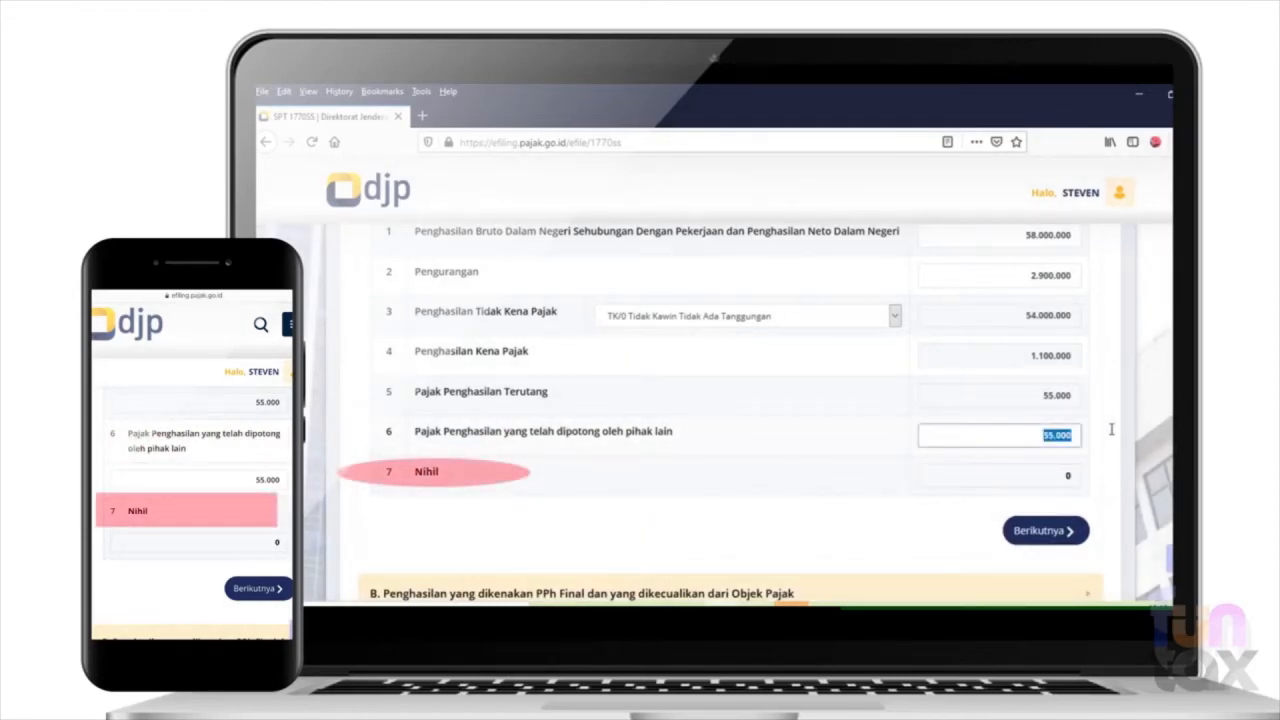
{"action": "type", "text": "0"}
{"action": "scroll", "coordinate": [1110, 432], "scroll_direction": "down", "scroll_amount": 3}
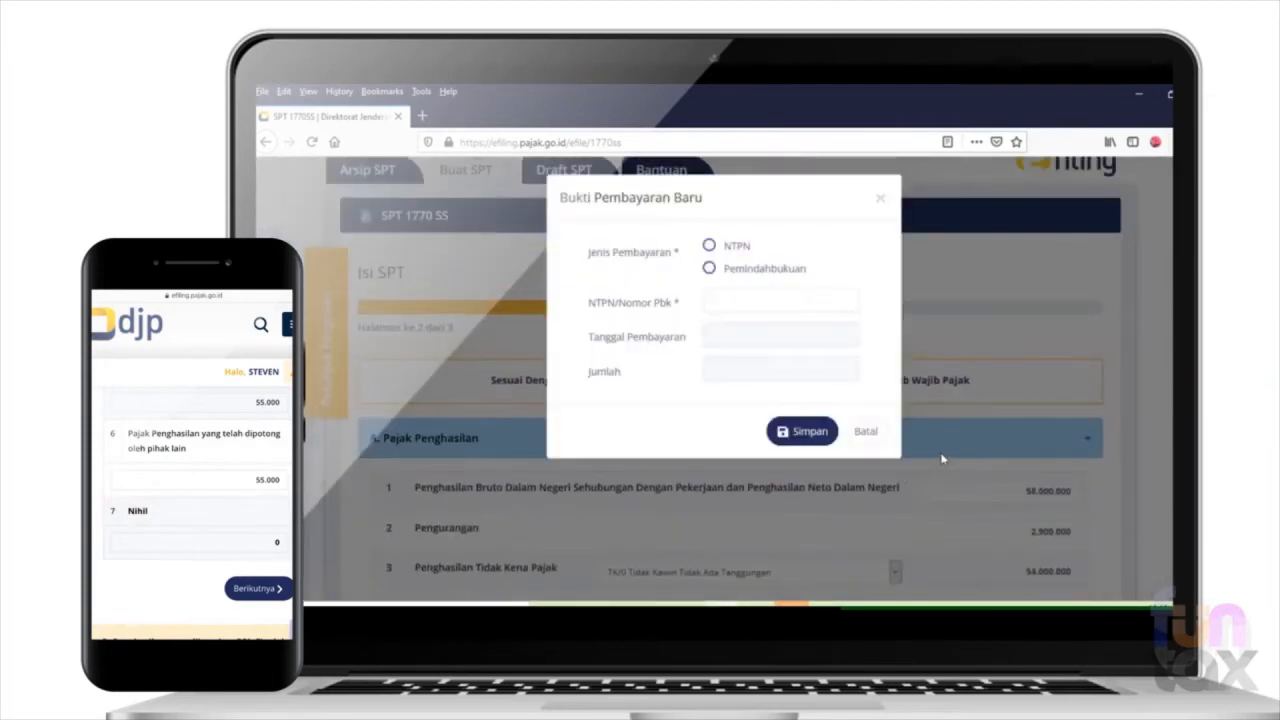
{"action": "left_click", "coordinate": [882, 437]}
{"action": "scroll", "coordinate": [950, 470], "scroll_direction": "down", "scroll_amount": 5}
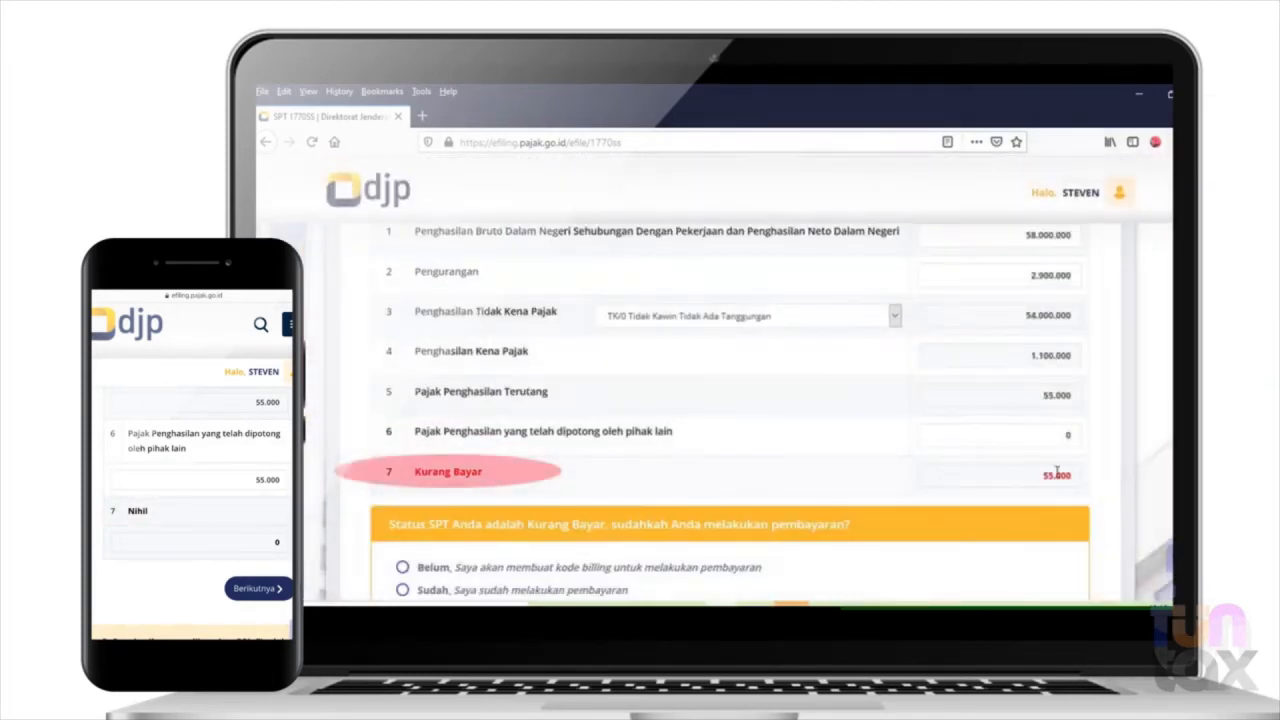
- Set the income tax withheld by other parties in row 6 back to 55.000
{"action": "double_click", "coordinate": [1066, 435]}
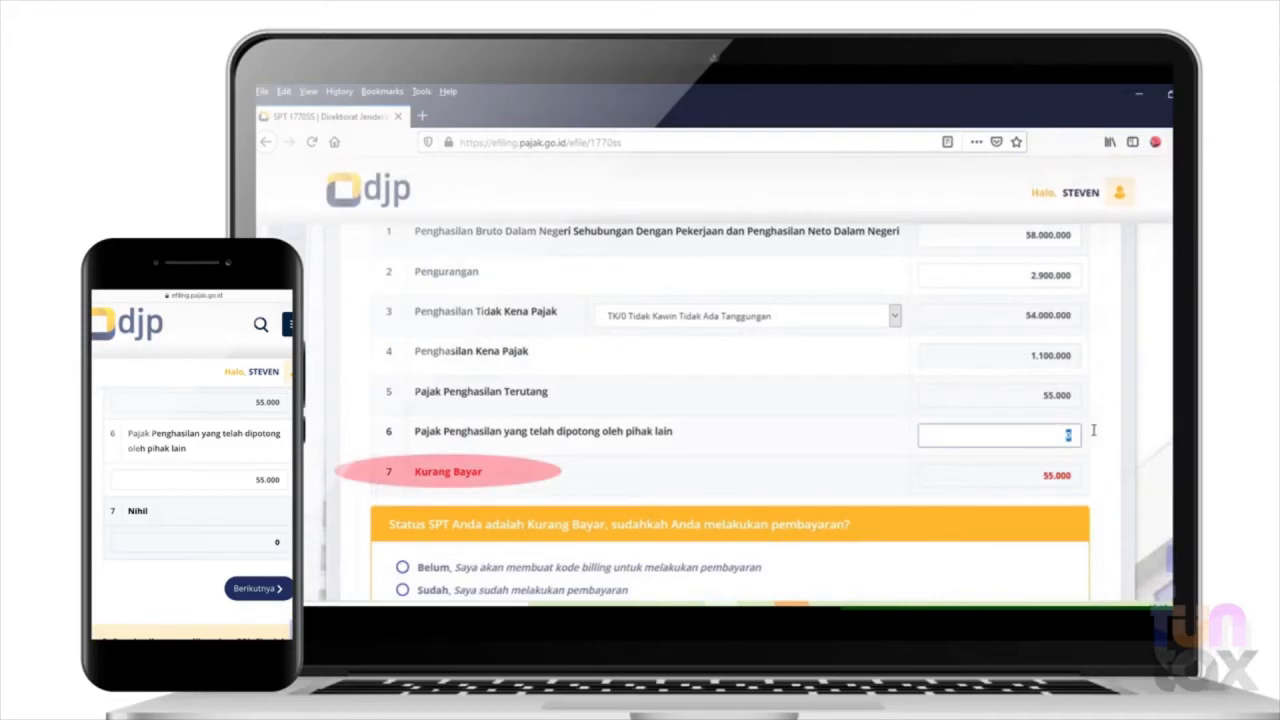
{"action": "type", "text": "55"}
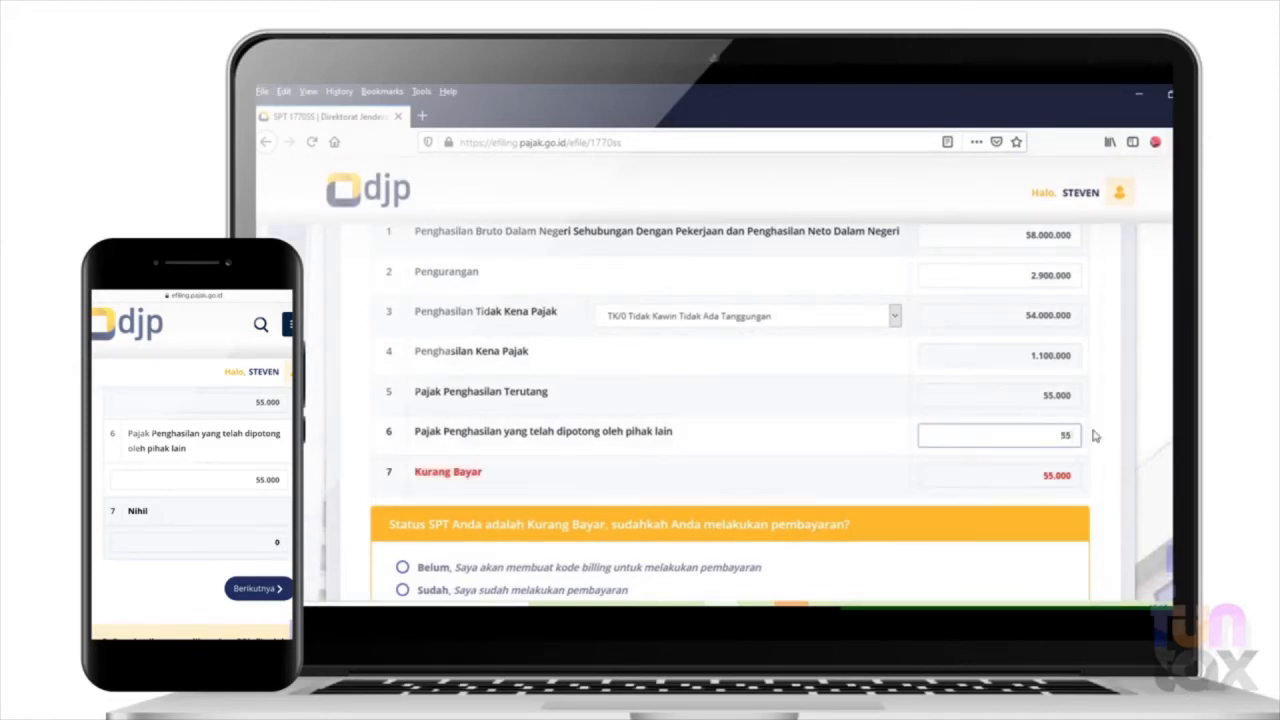
{"action": "type", "text": "0.000"}
{"action": "key", "text": "Tab"}
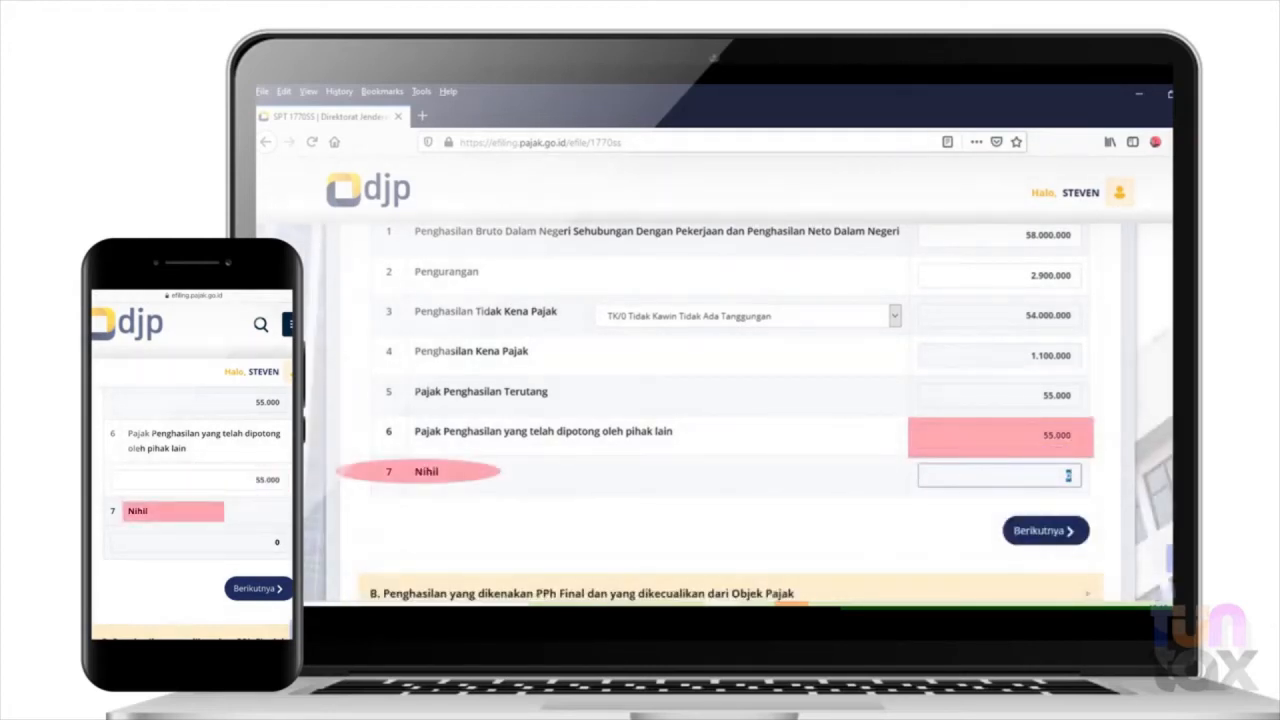
- Continue past sections A and B without changing section B, and enter 220.000.000 as the total assets owned at year-end in row 11
{"action": "left_click", "coordinate": [1030, 535]}
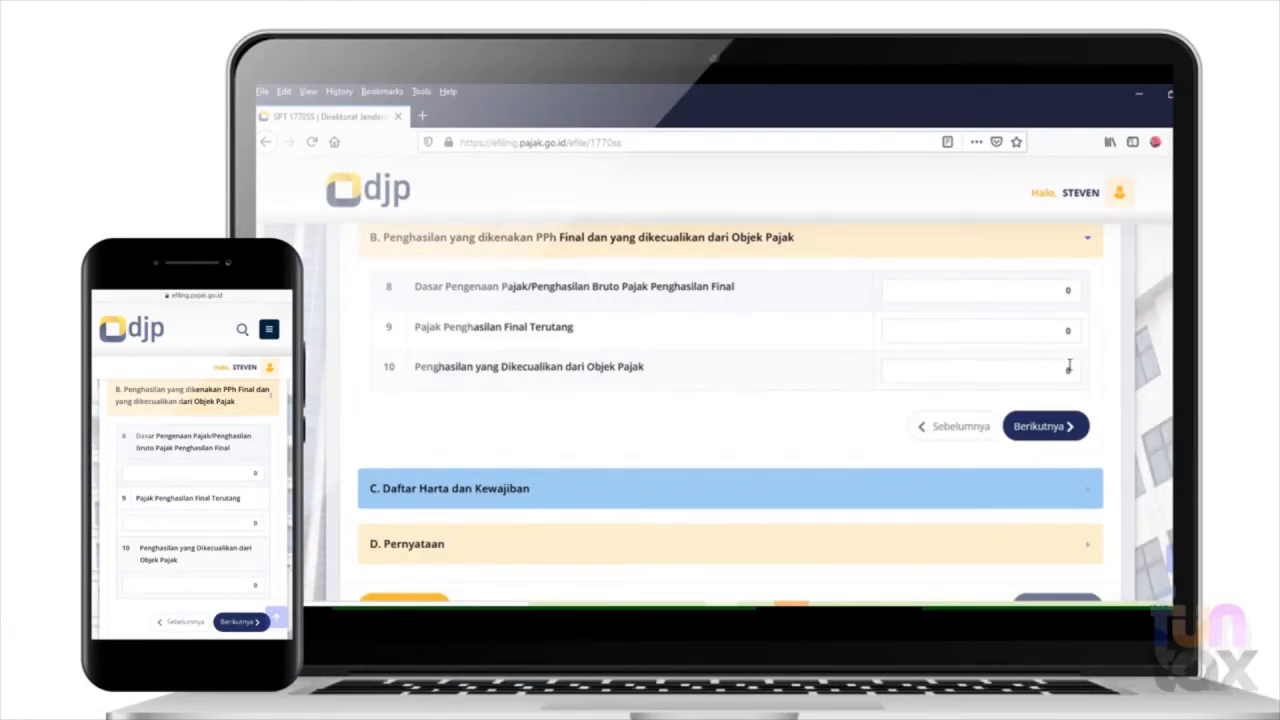
{"action": "left_click", "coordinate": [1050, 428]}
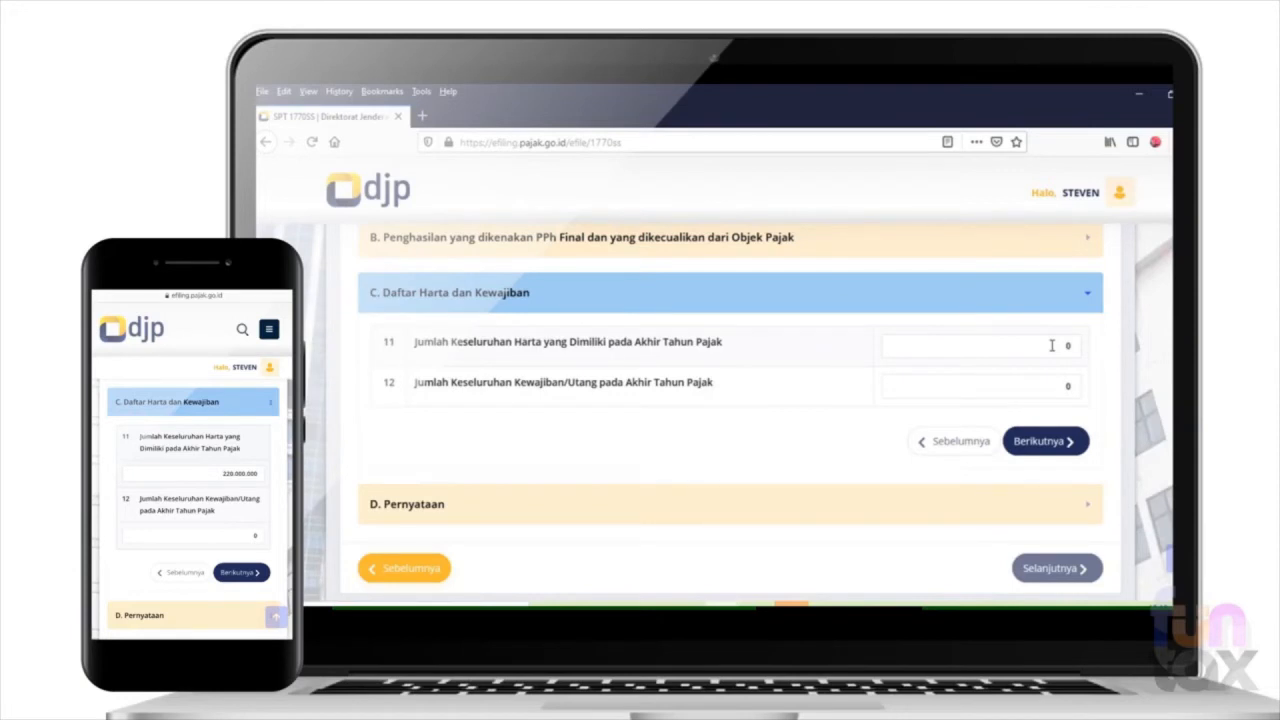
{"action": "left_click_drag", "start_coordinate": [1052, 345], "coordinate": [1087, 341]}
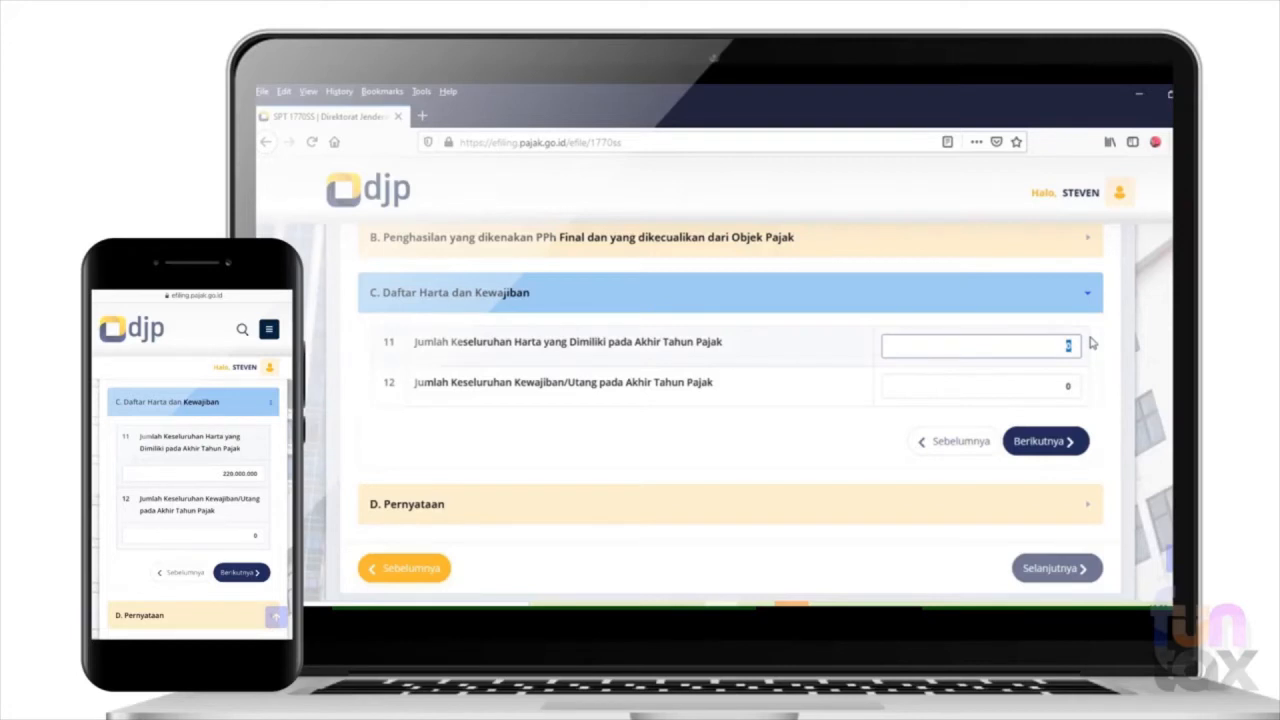
{"action": "type", "text": "2"}
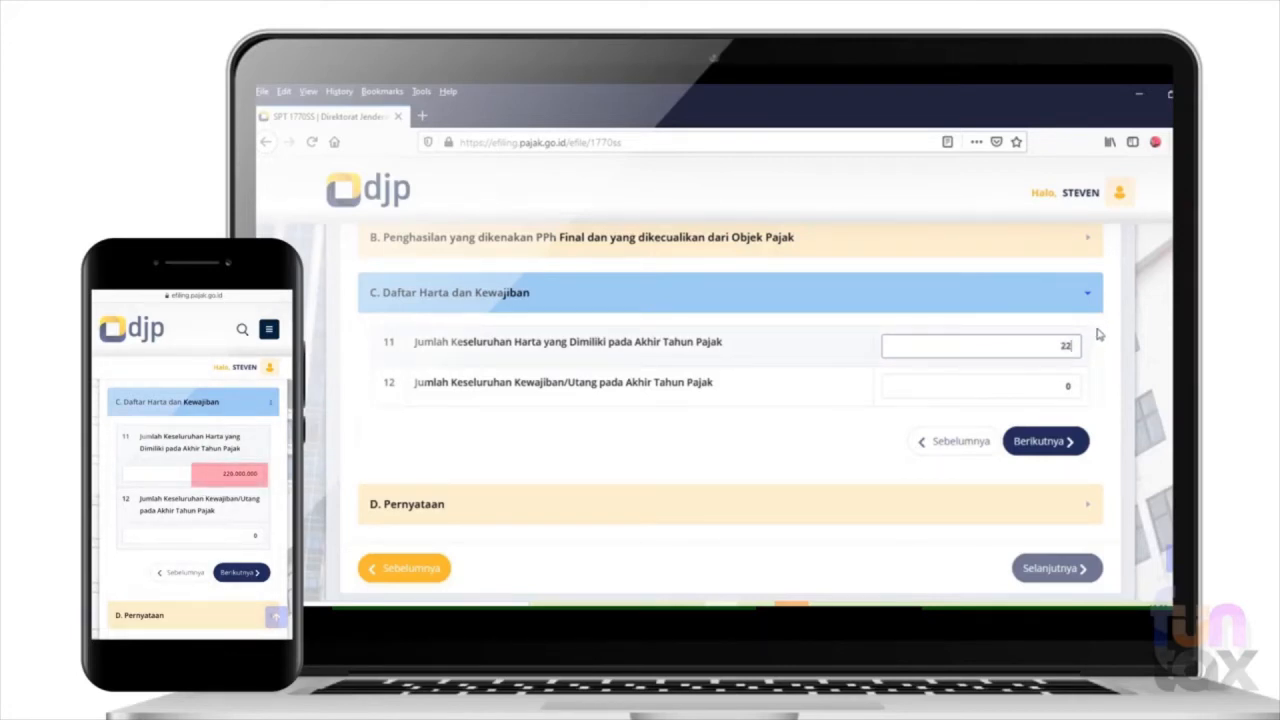
{"action": "type", "text": ".200.000"}
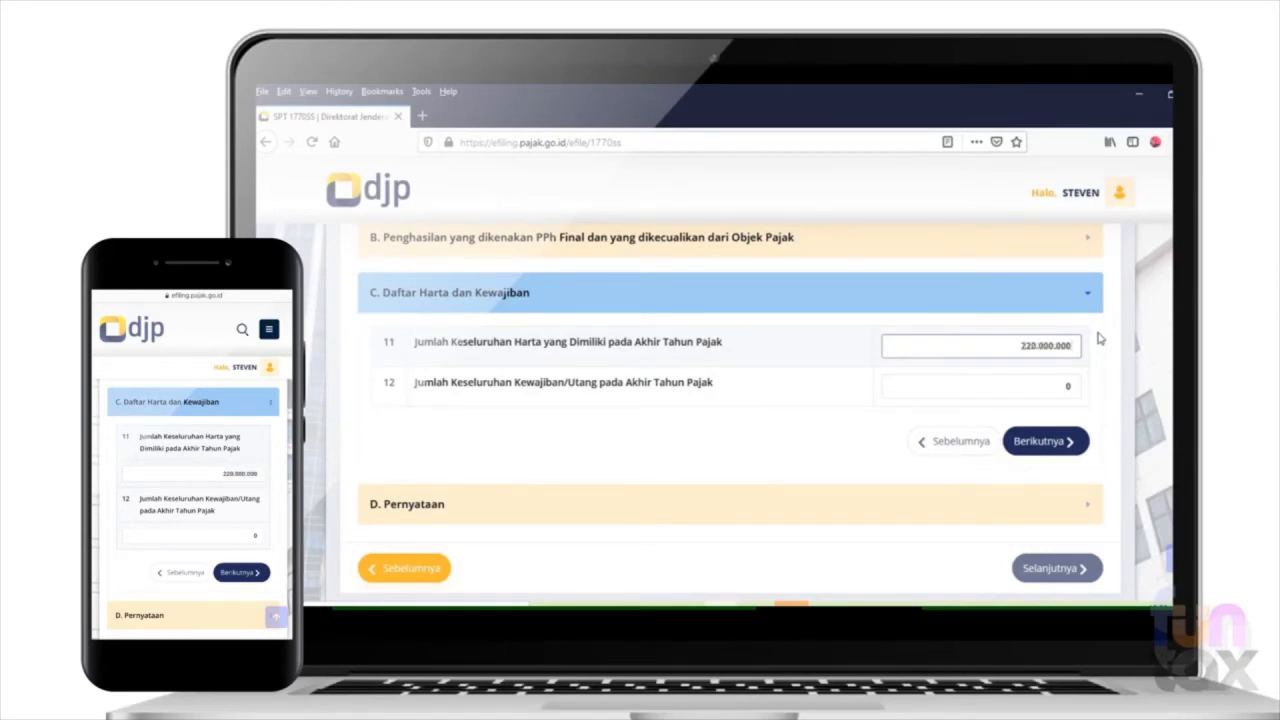
{"action": "key", "text": "Tab"}
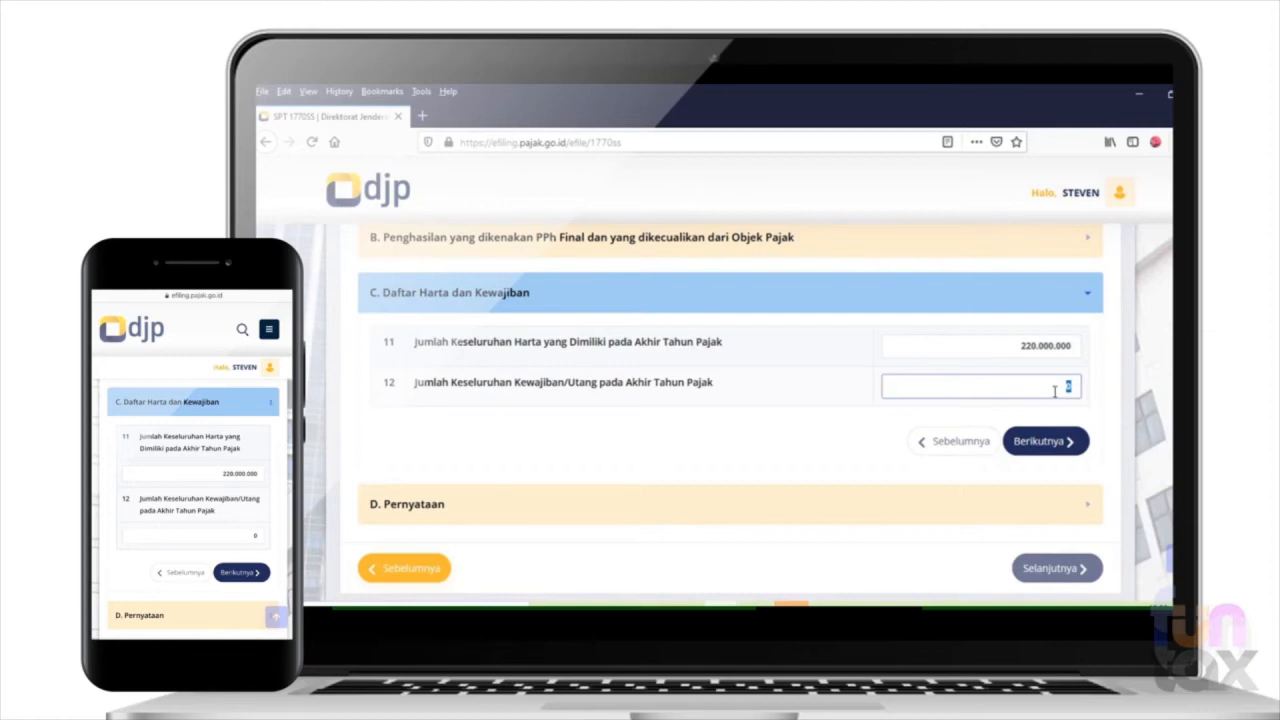
- Try 50.000.000 as the total liabilities at year-end in row 12 and set the amount back to 0
{"action": "type", "text": "50.000.000"}
{"action": "double_click", "coordinate": [1013, 389]}
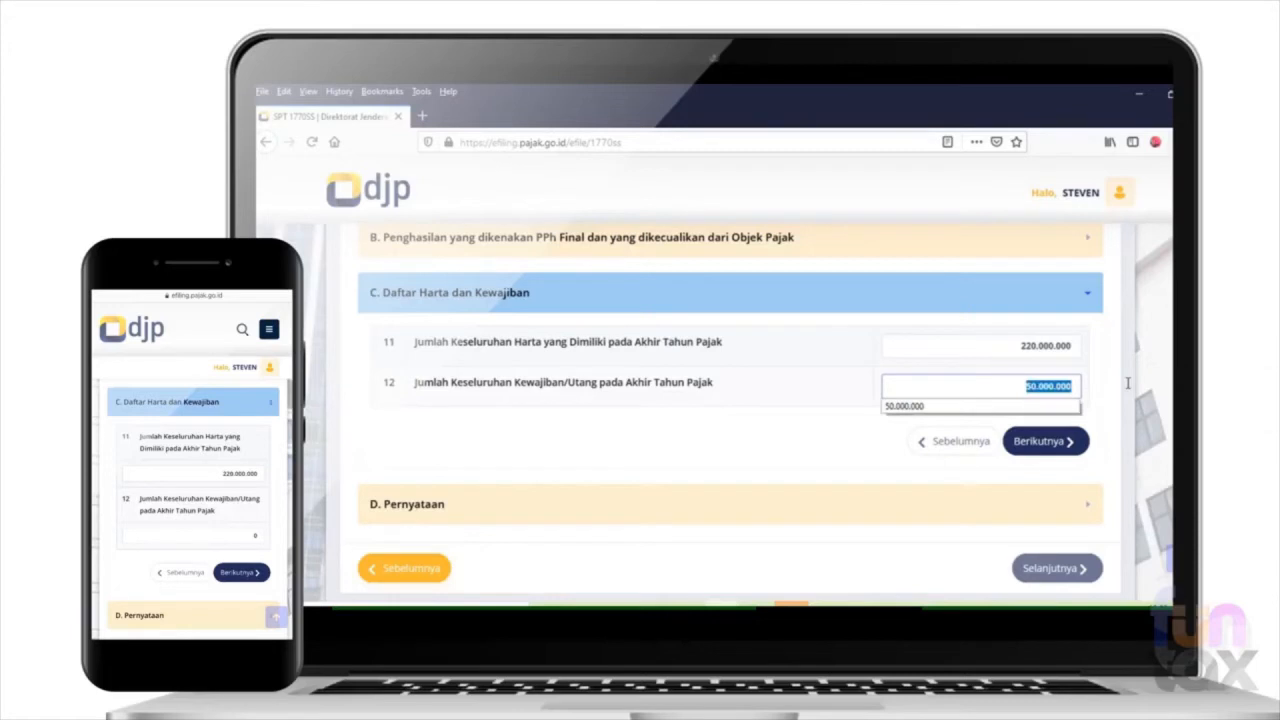
{"action": "type", "text": "0"}
{"action": "key", "text": "Tab"}
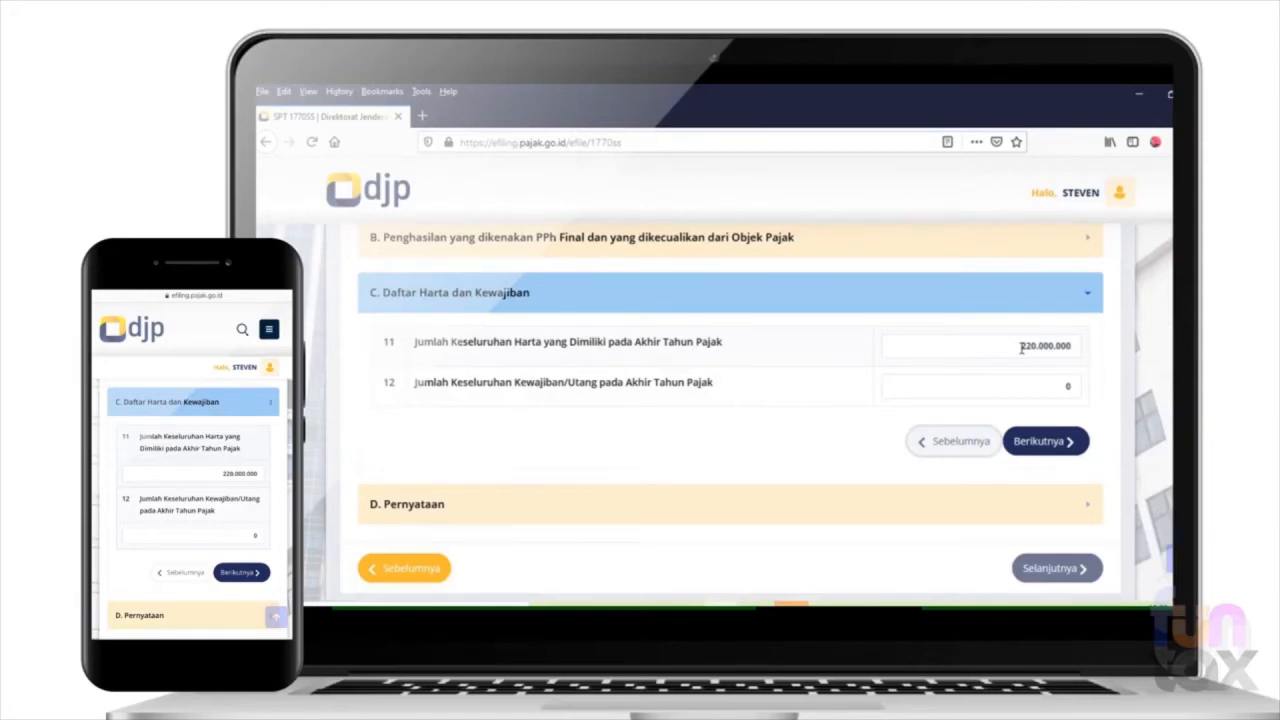
- Continue to section D Pernyataan, agree to the declaration with Setuju, and proceed to the return's submission page
{"action": "left_click", "coordinate": [1046, 441]}
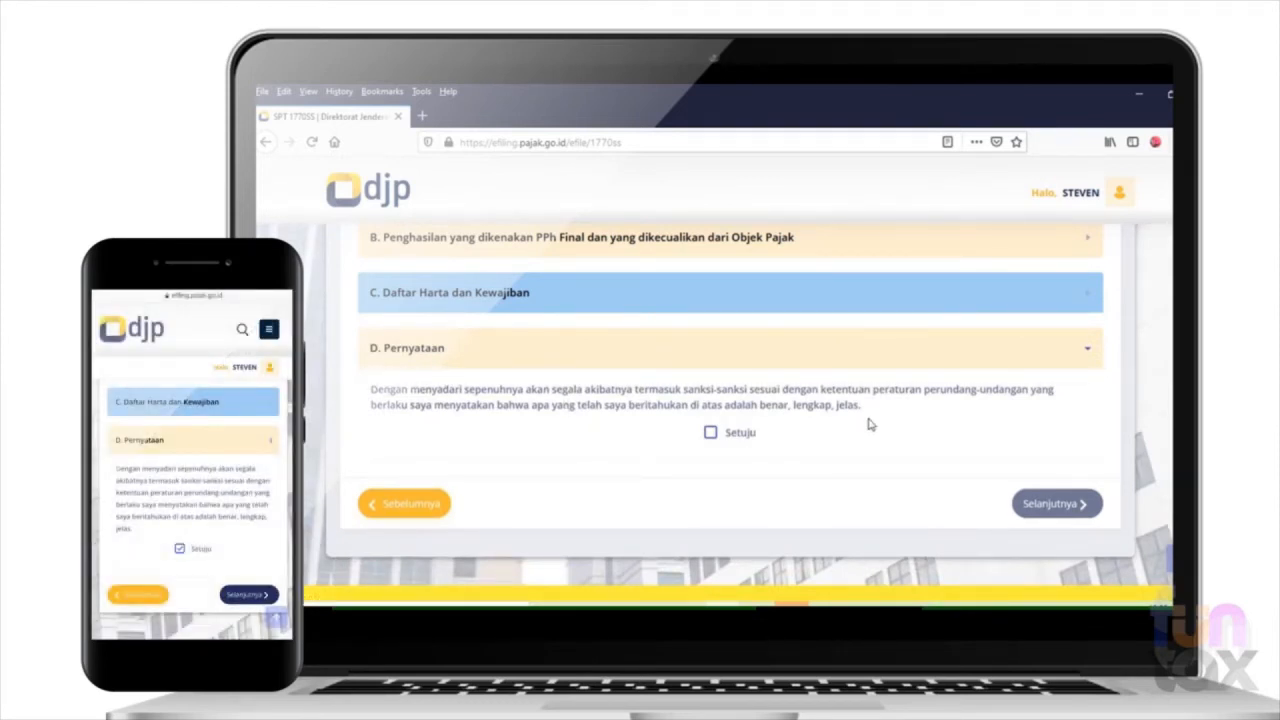
{"action": "left_click", "coordinate": [709, 440]}
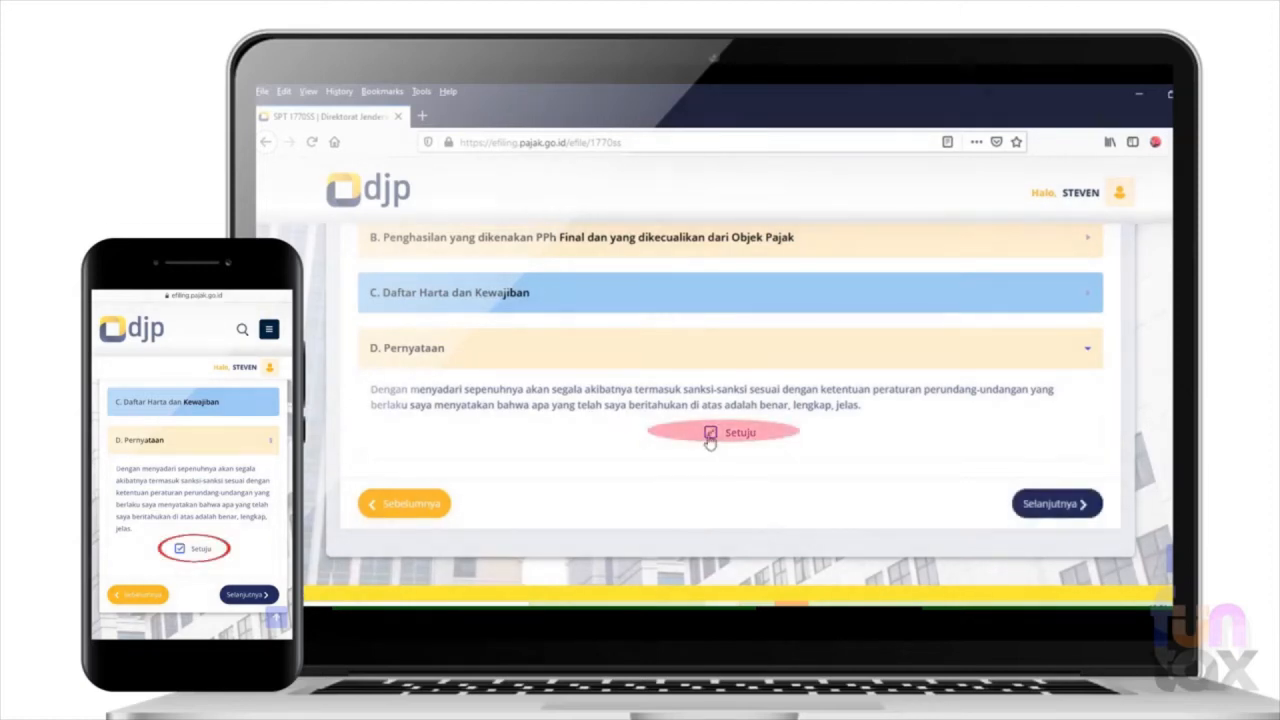
{"action": "left_click", "coordinate": [1048, 506]}
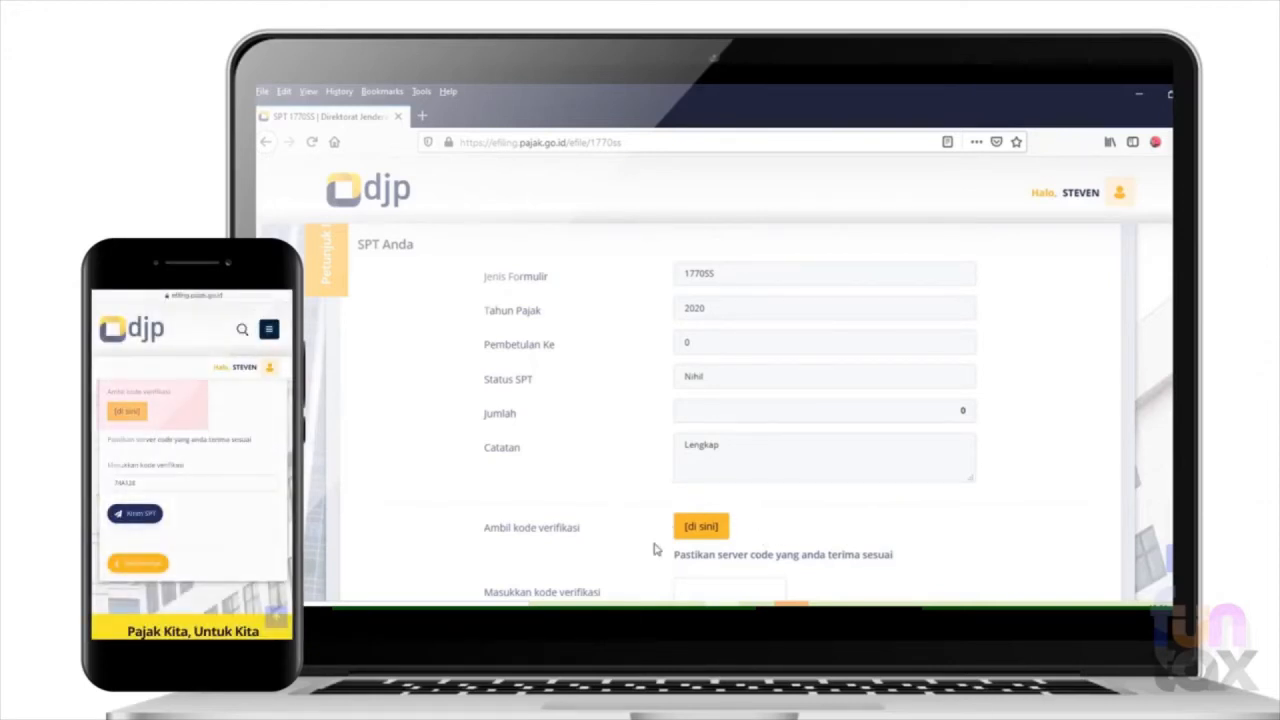
- Request the verification code for submitting the return, choosing delivery by email, and acknowledge the sending notice
{"action": "scroll", "coordinate": [746, 412], "scroll_direction": "down", "scroll_amount": 1}
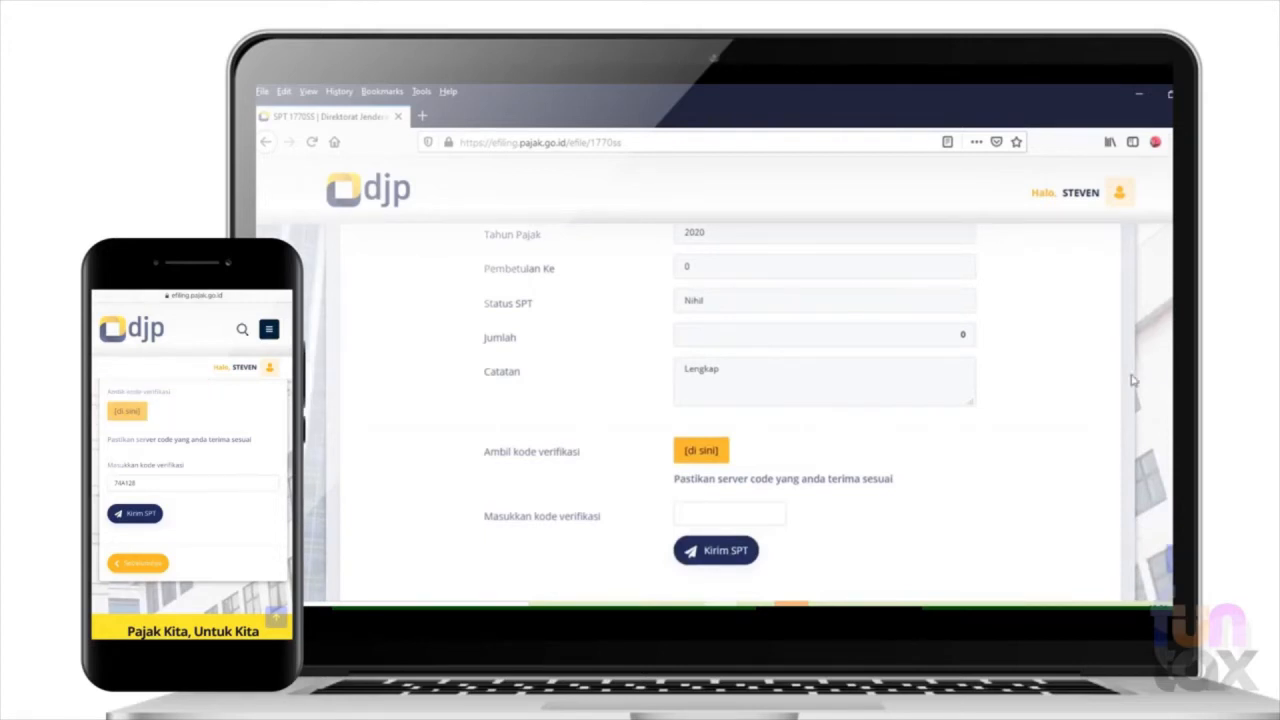
{"action": "left_click", "coordinate": [700, 455]}
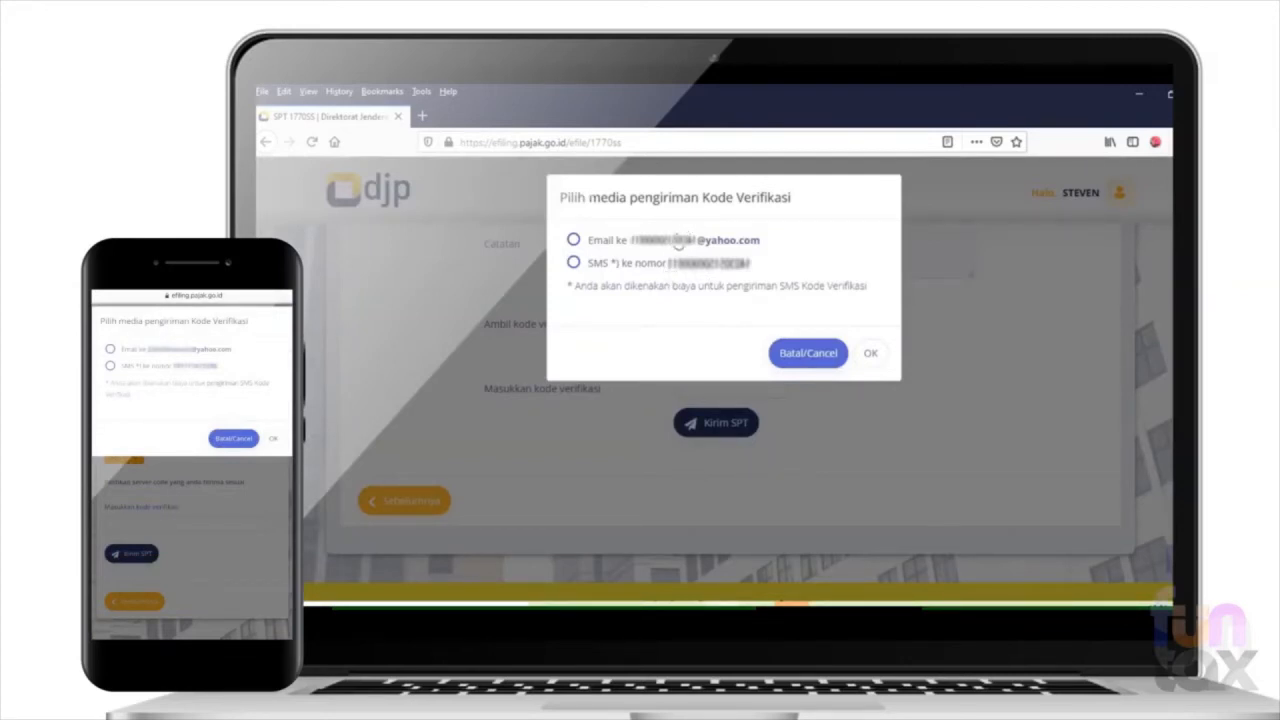
{"action": "left_click", "coordinate": [574, 241]}
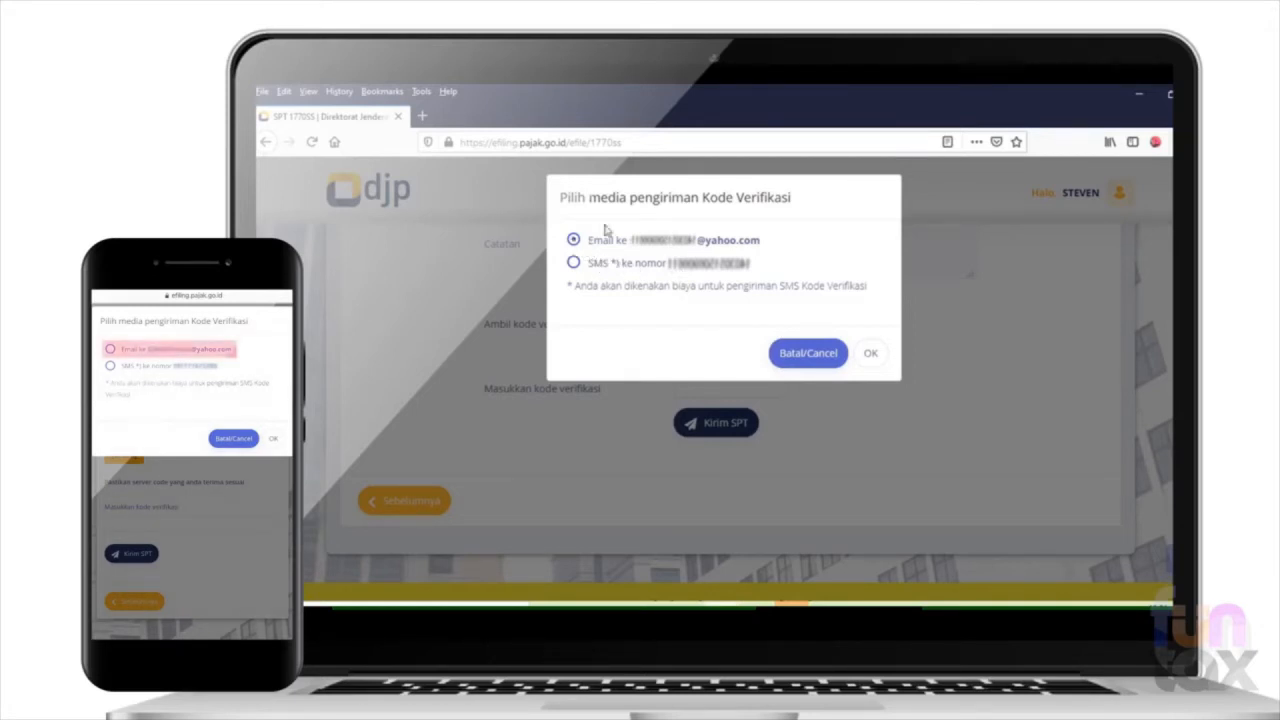
{"action": "left_click", "coordinate": [876, 355]}
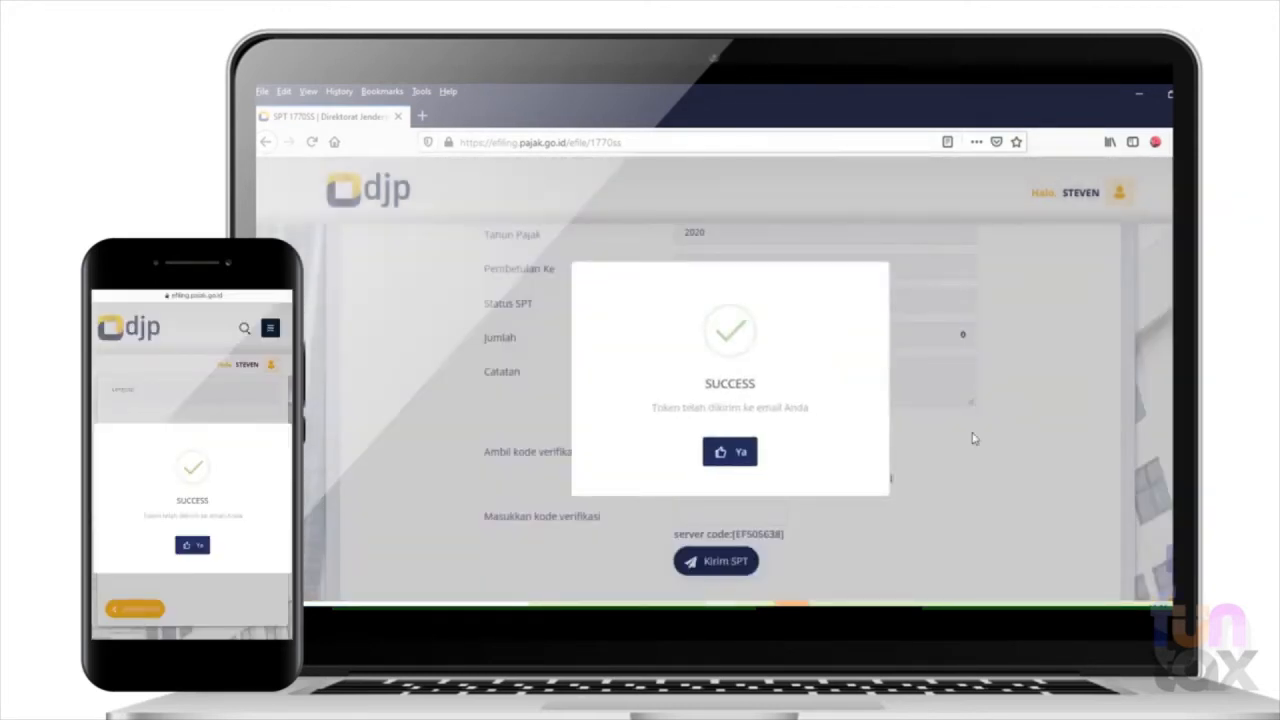
{"action": "left_click", "coordinate": [741, 455]}
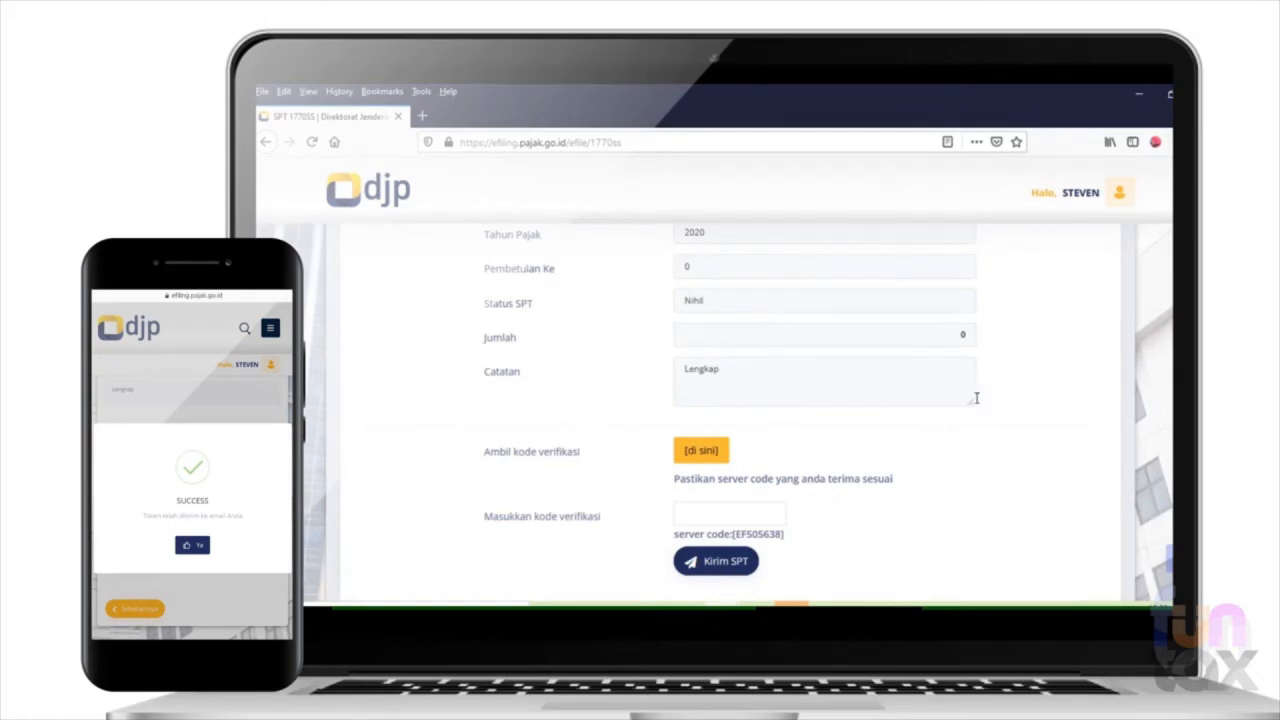
- Switch to the e-Filing message in Yahoo Mail and select the verification code for the return's verification field
{"action": "left_click", "coordinate": [711, 516]}
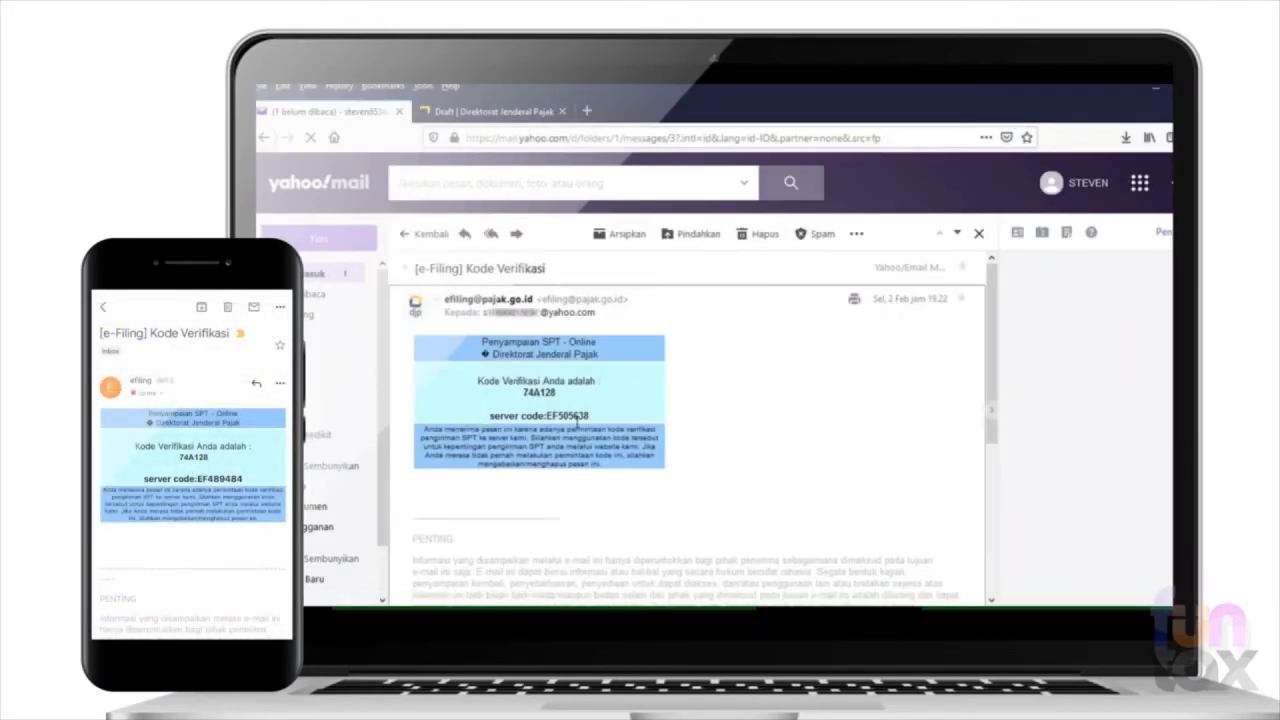
{"action": "left_click_drag", "start_coordinate": [557, 393], "coordinate": [524, 396]}
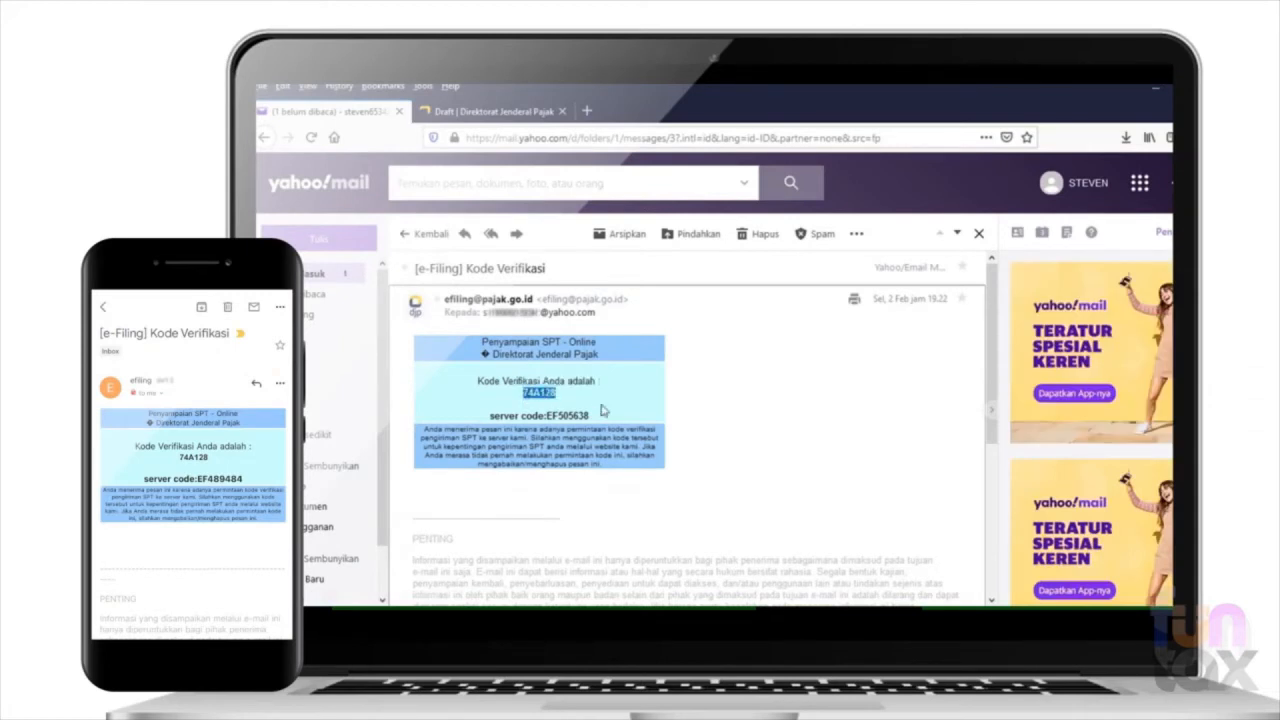